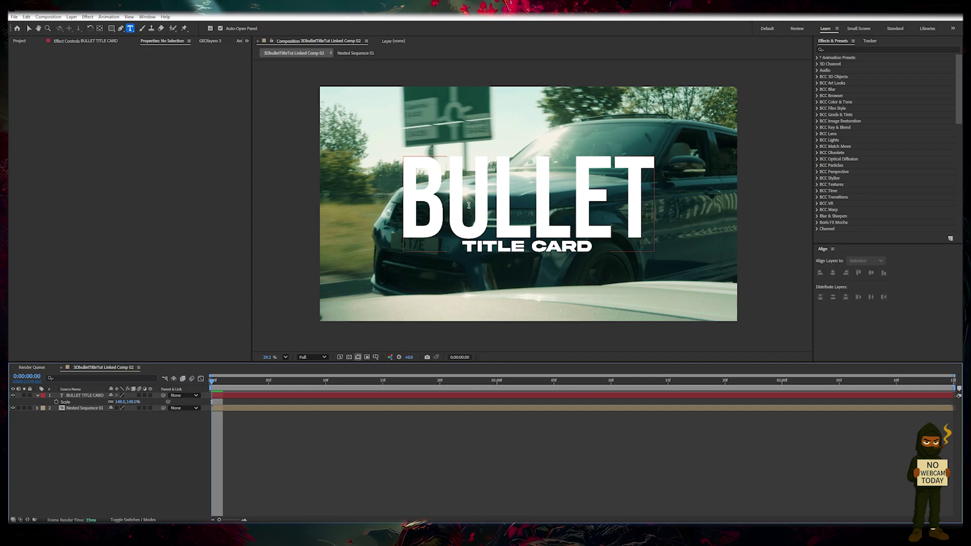
Dim the Nested Sequence 01 footage layer to 50% opacity.
key(v)
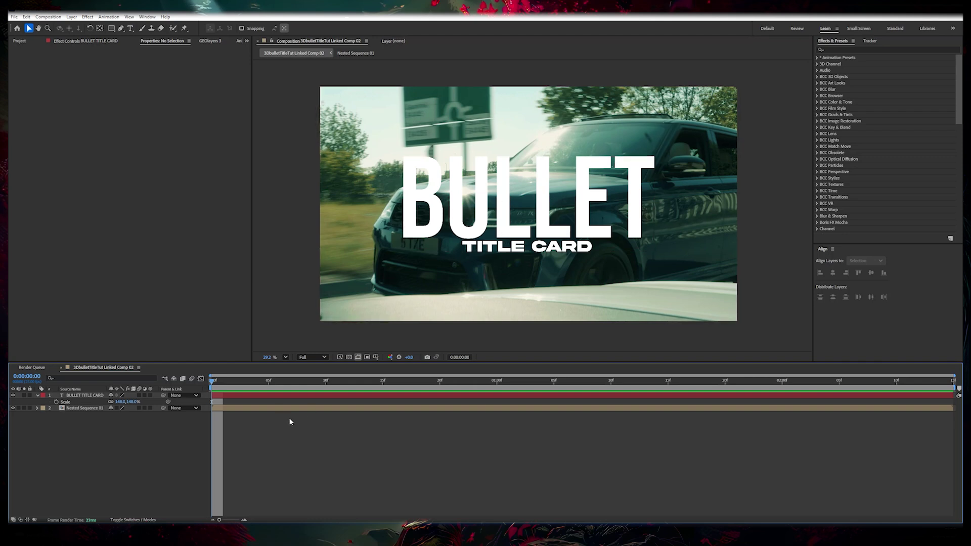
click(303, 407)
key(t)
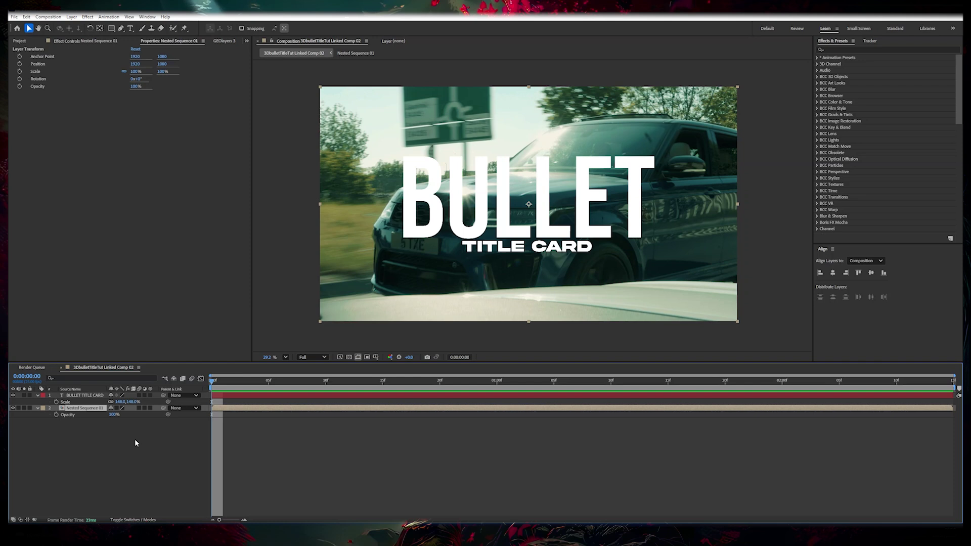
click(114, 414)
text(50)
key(Return)
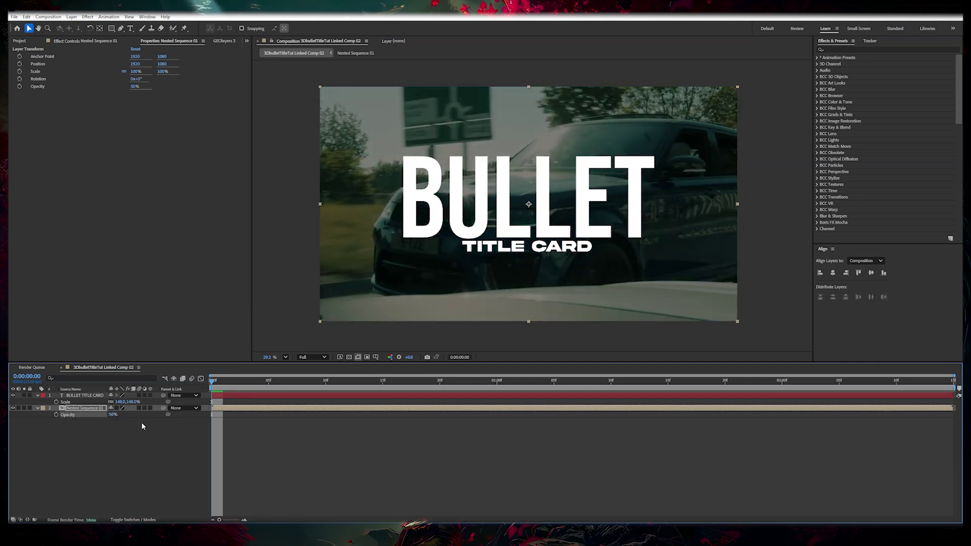
Add a comp-sized black solid layer on top of the stack.
click(402, 469)
right_click(199, 442)
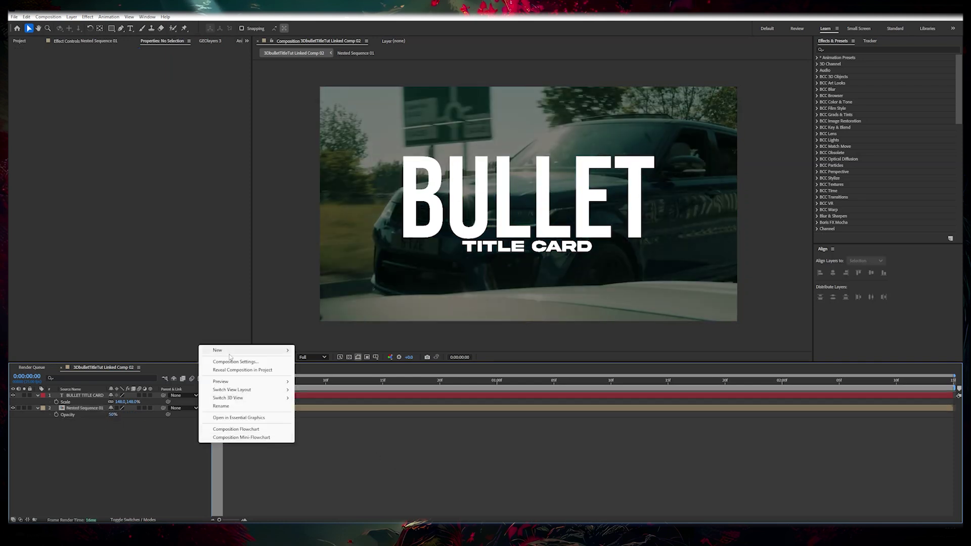
mouse_move(280, 351)
click(312, 369)
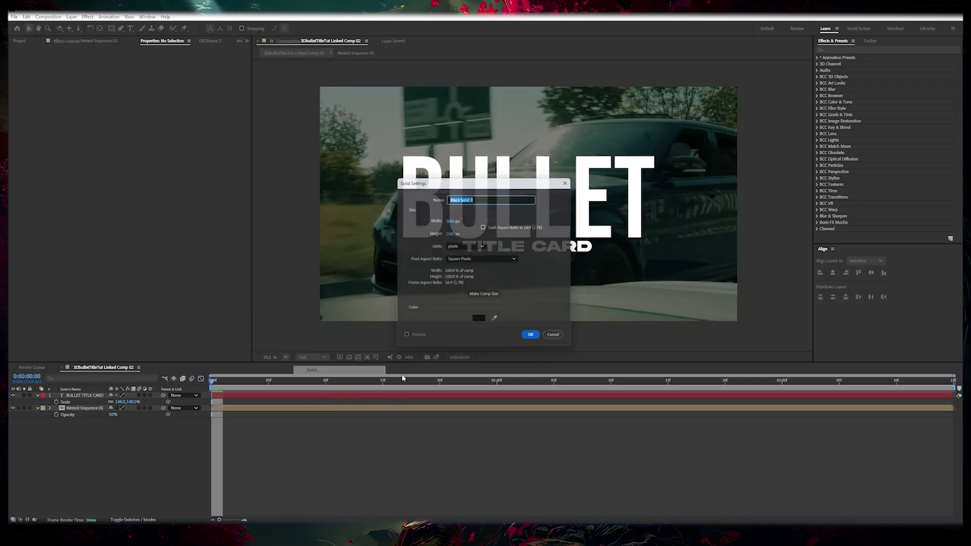
click(534, 338)
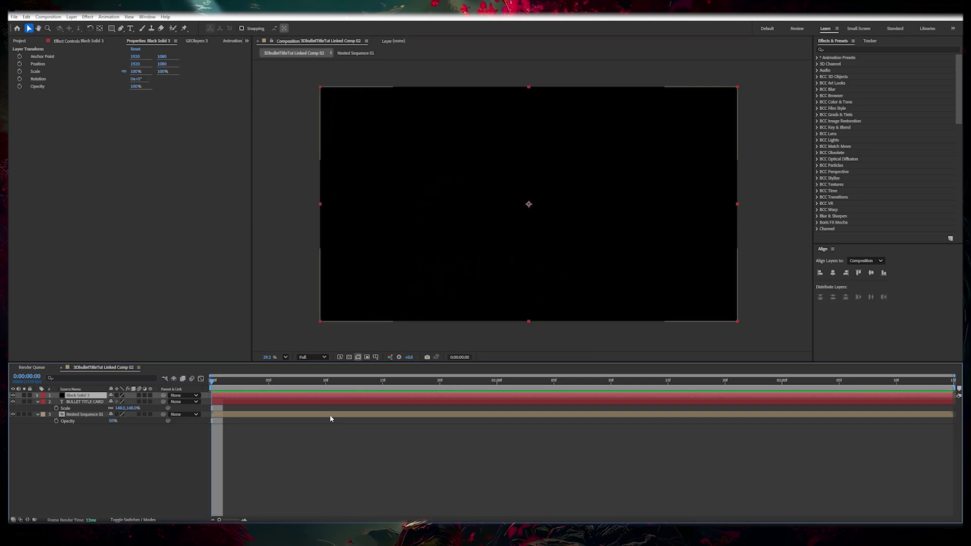
Apply the Element effect to Black Solid 1.
key(ctrl+space)
text(element)
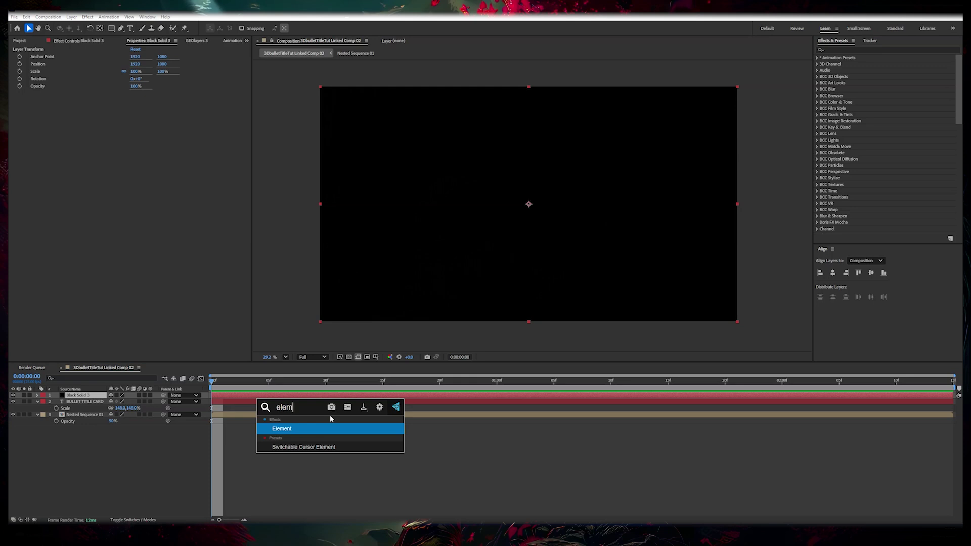
key(Return)
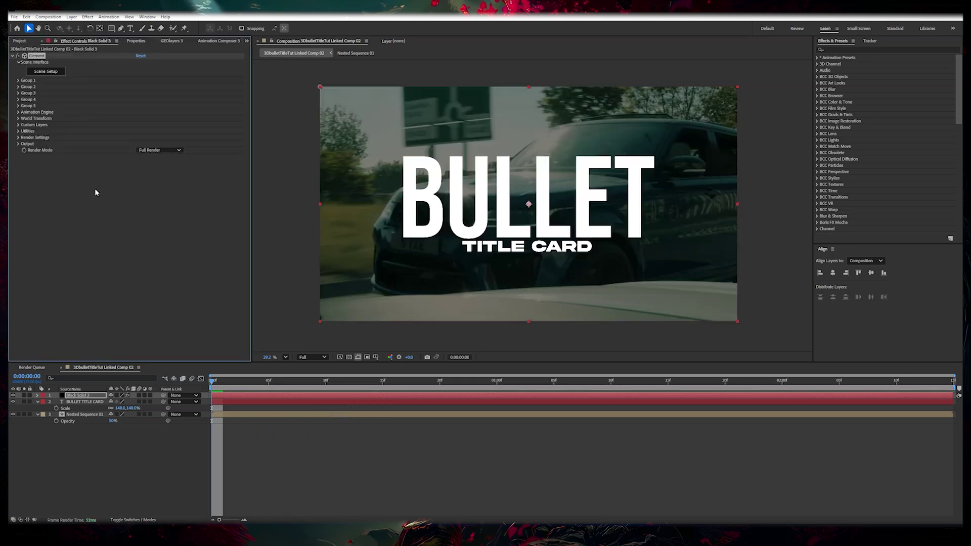
Set Custom Texture Layer 1 to Nested Sequence 01 and Path Layer 1 to BULLET TITLE CARD.
click(19, 125)
click(25, 137)
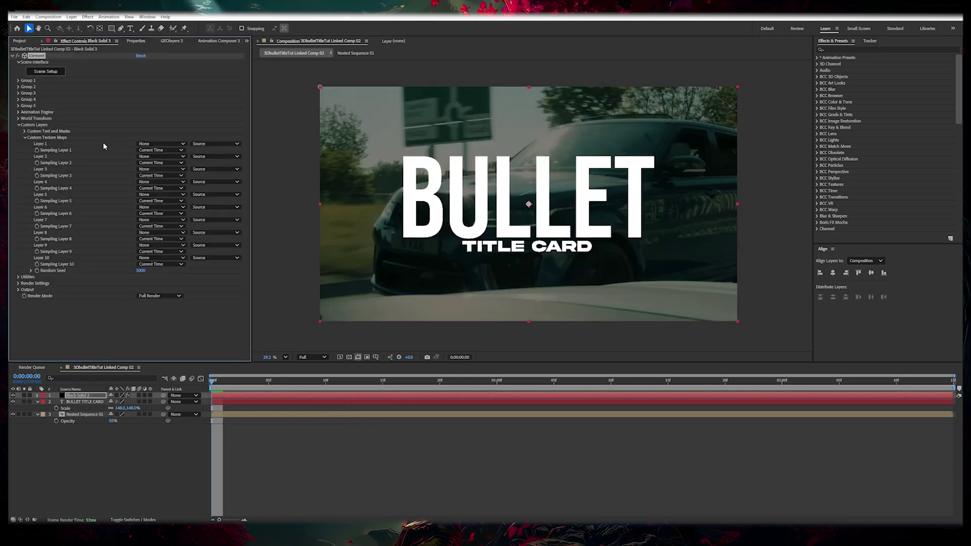
click(157, 143)
click(175, 180)
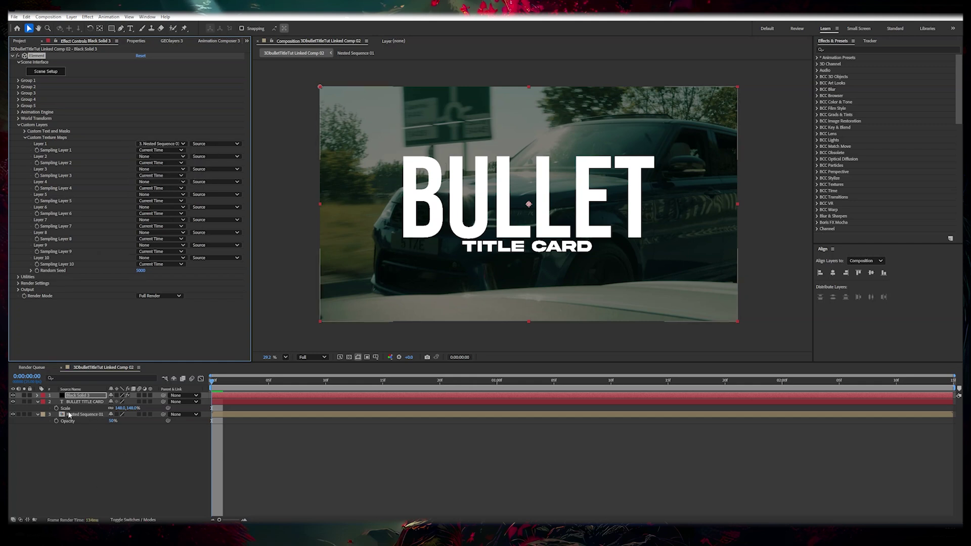
click(25, 131)
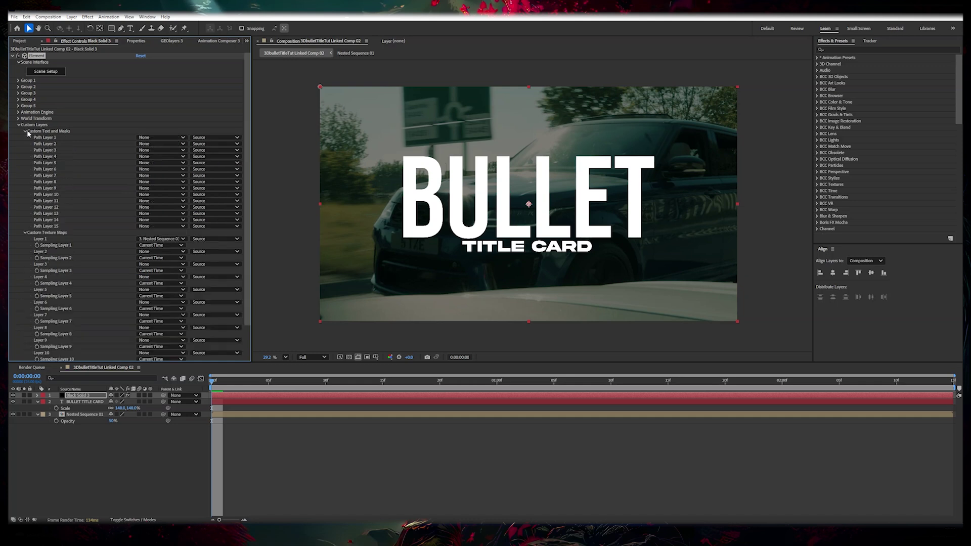
click(152, 138)
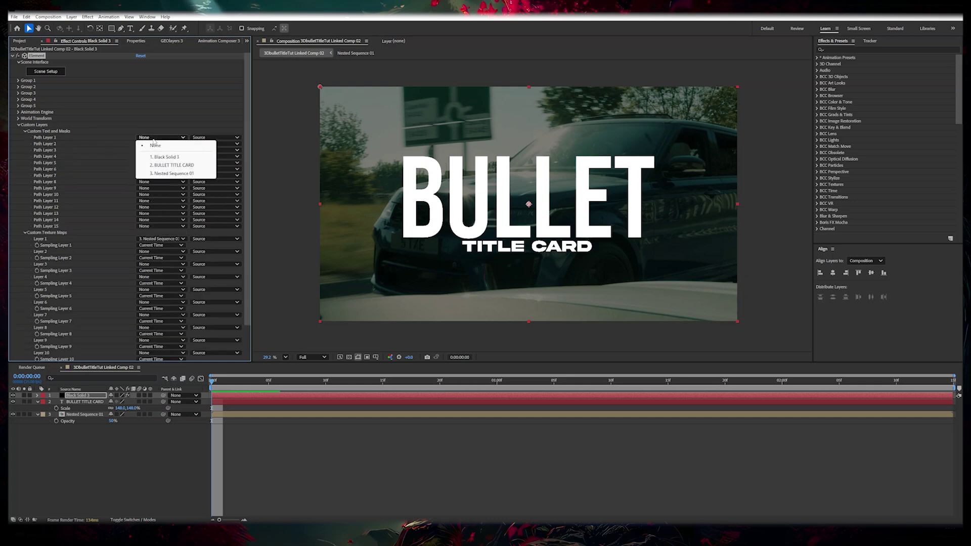
click(170, 165)
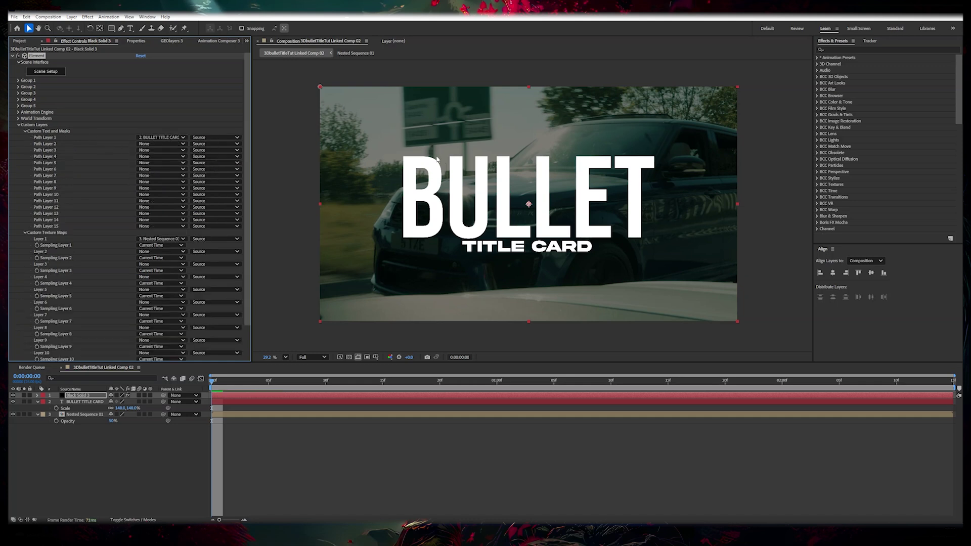
In Element's scene setup, use Custom Layer 1 car footage as the environment map.
click(51, 72)
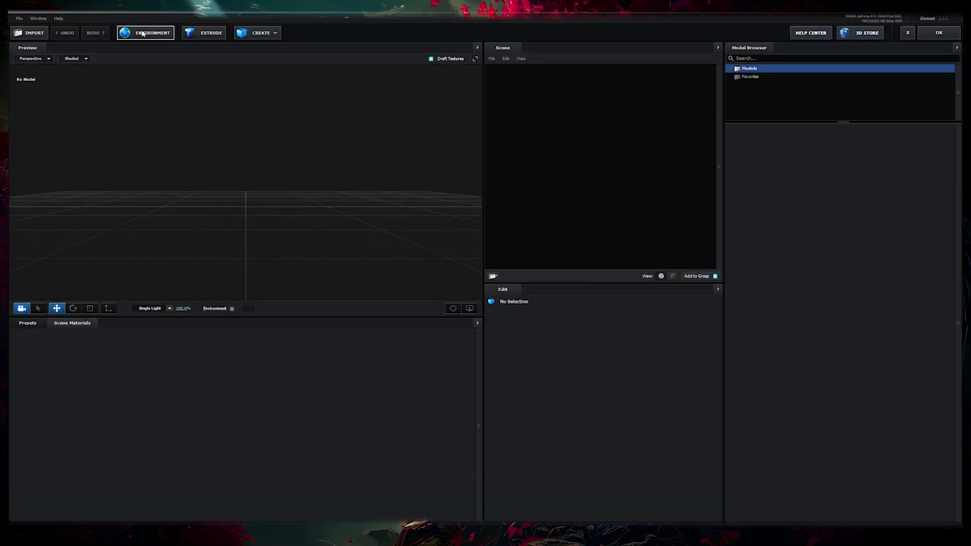
click(149, 35)
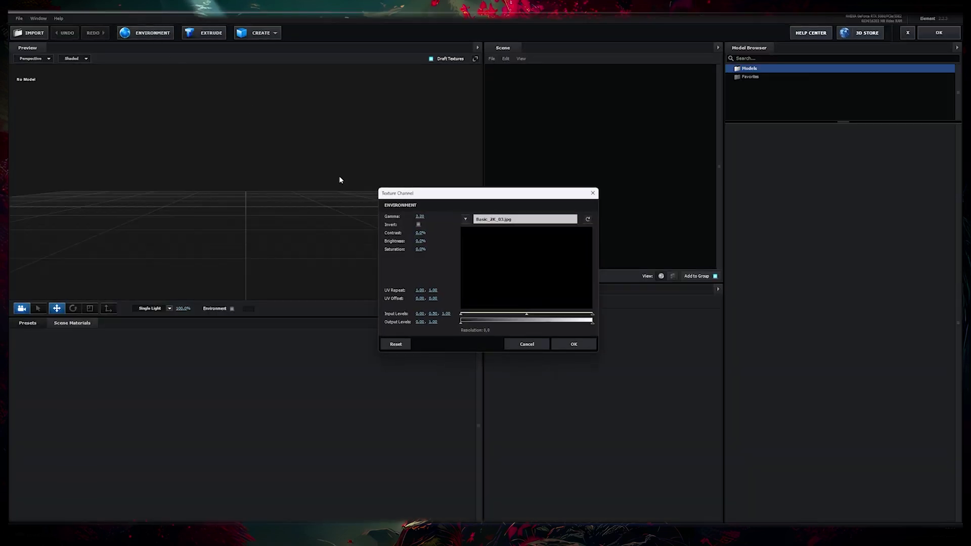
click(465, 222)
click(490, 231)
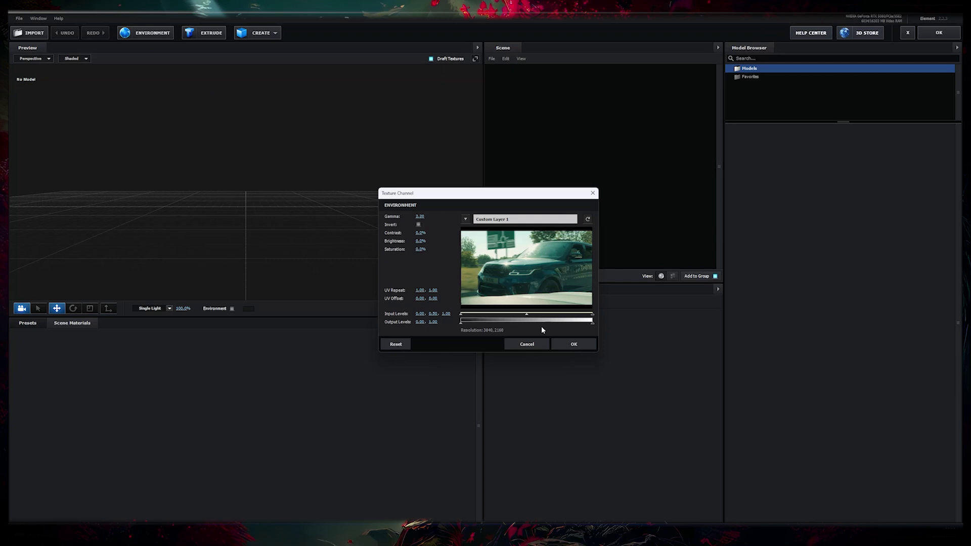
click(559, 340)
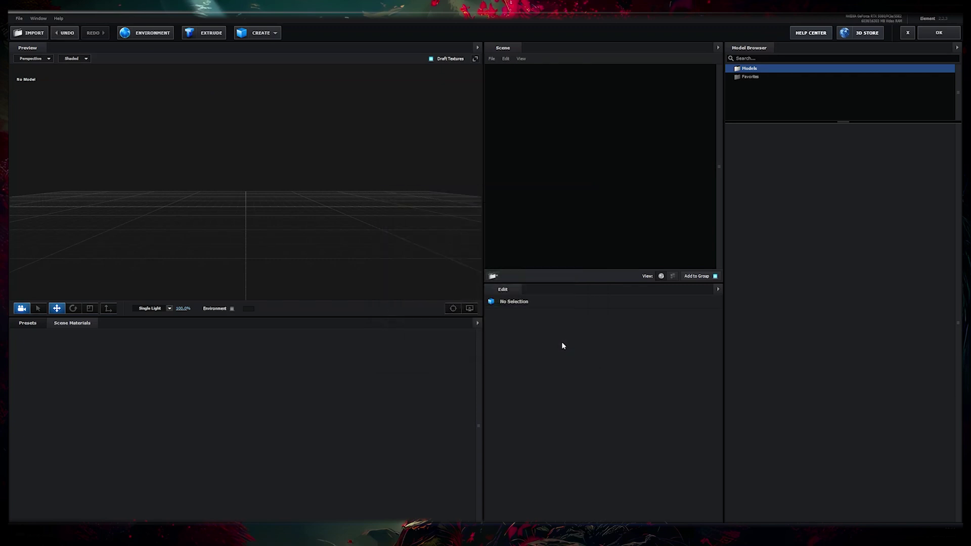
Extrude the BULLET TITLE CARD text into 3D and increase its Bevel Scale.
click(203, 33)
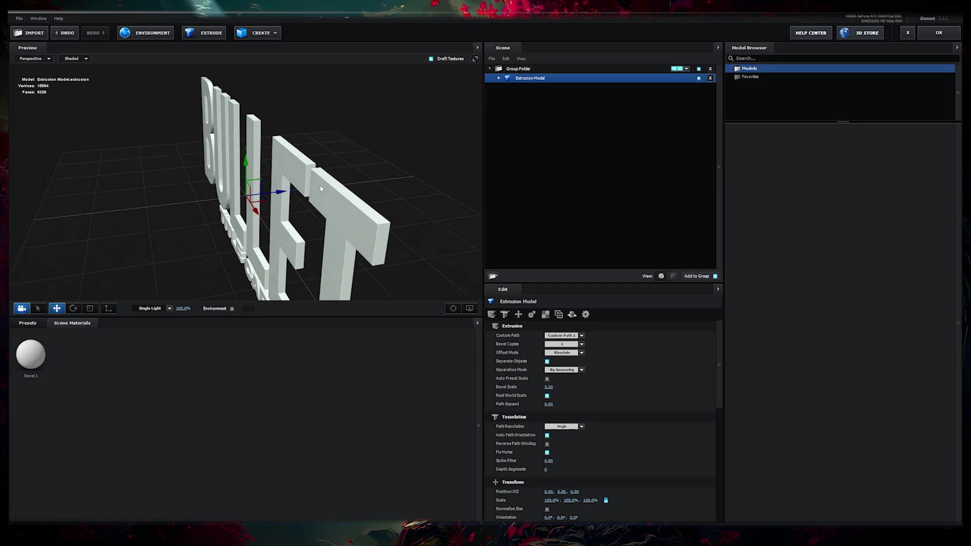
drag(548, 387, 615, 279)
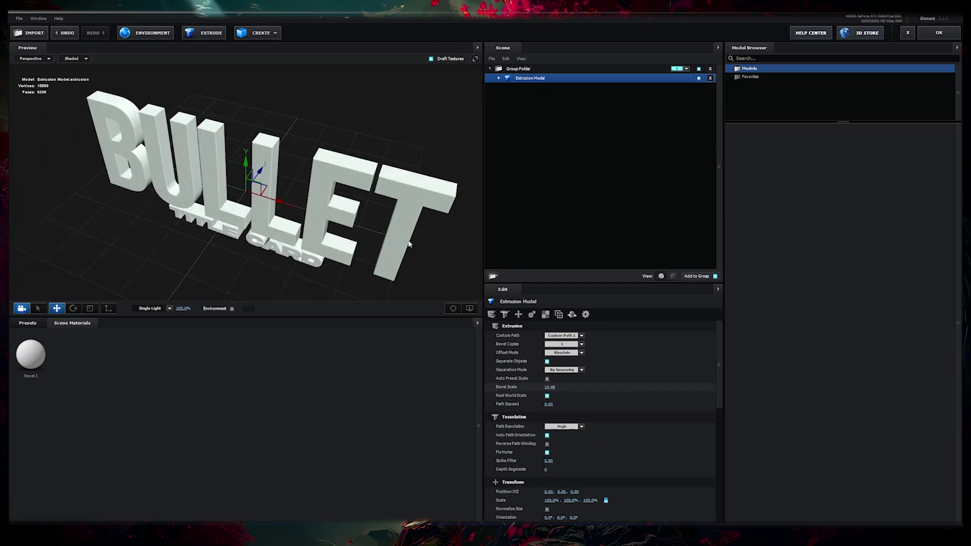
scroll(523, 355, down, 5)
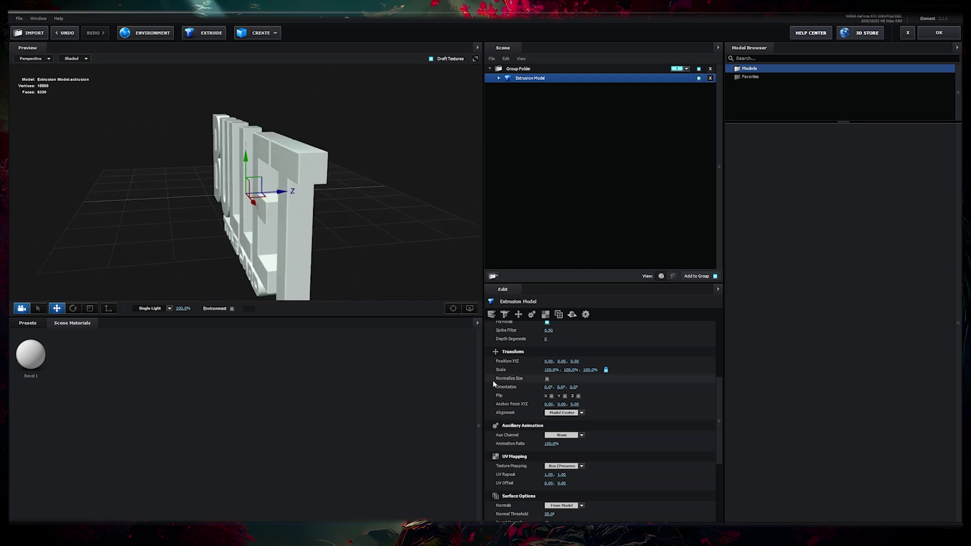
scroll(524, 377, up, 4)
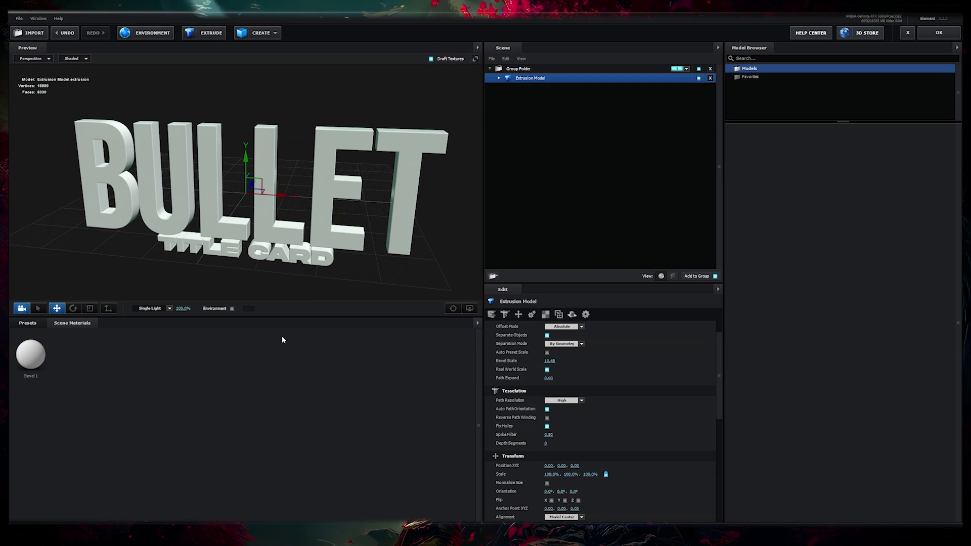
Give Bevel 1 the Pro_Shaders_2 Metal clean_metal_light_scratch_01 material and return to After Effects.
click(499, 79)
click(529, 88)
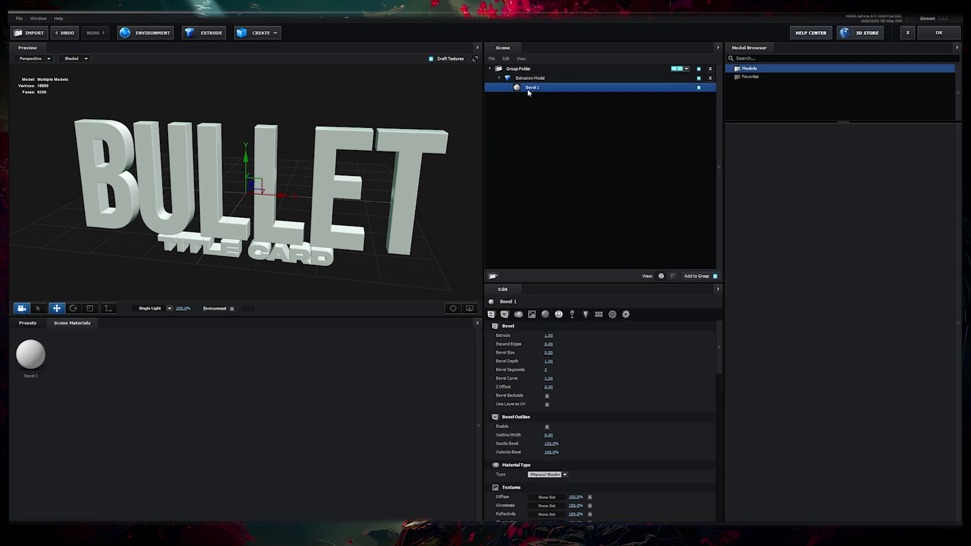
scroll(556, 446, down, 3)
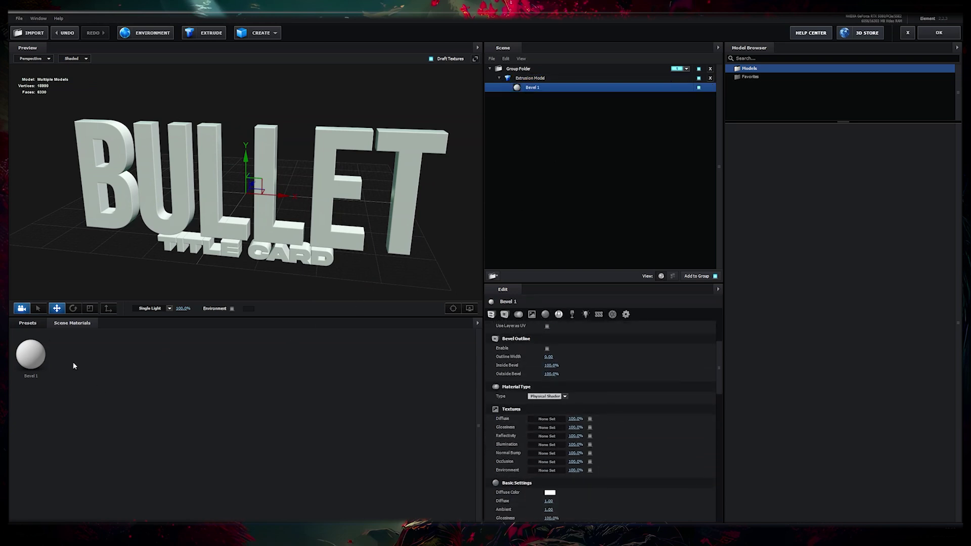
click(29, 323)
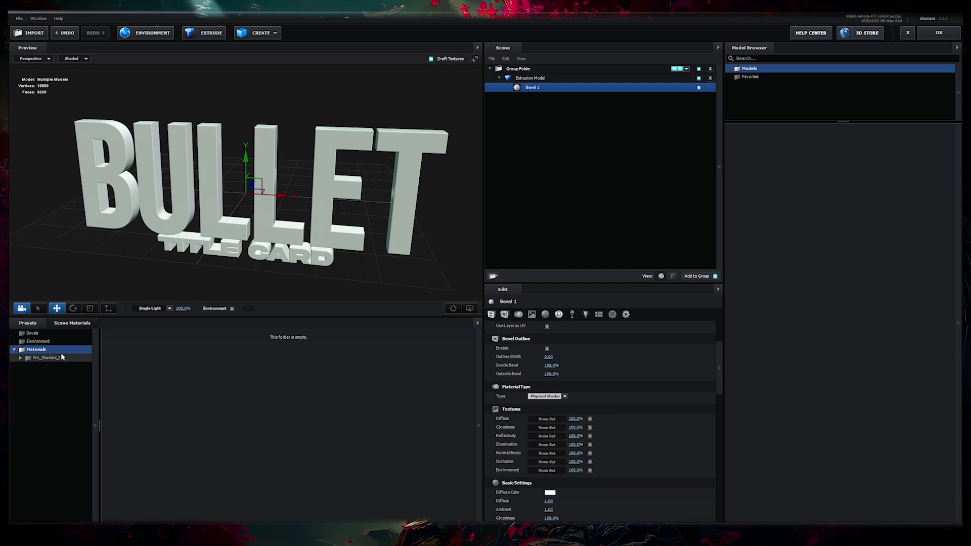
double_click(56, 357)
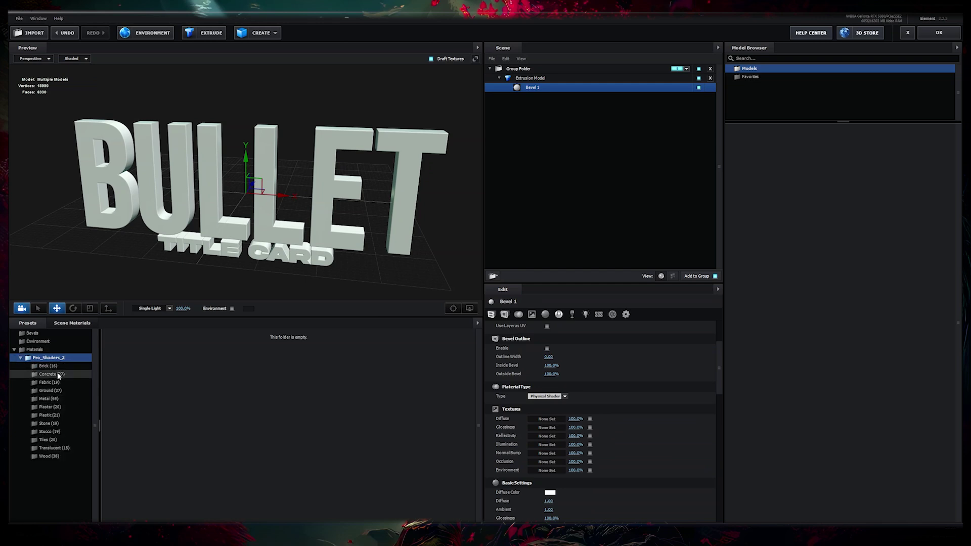
click(49, 398)
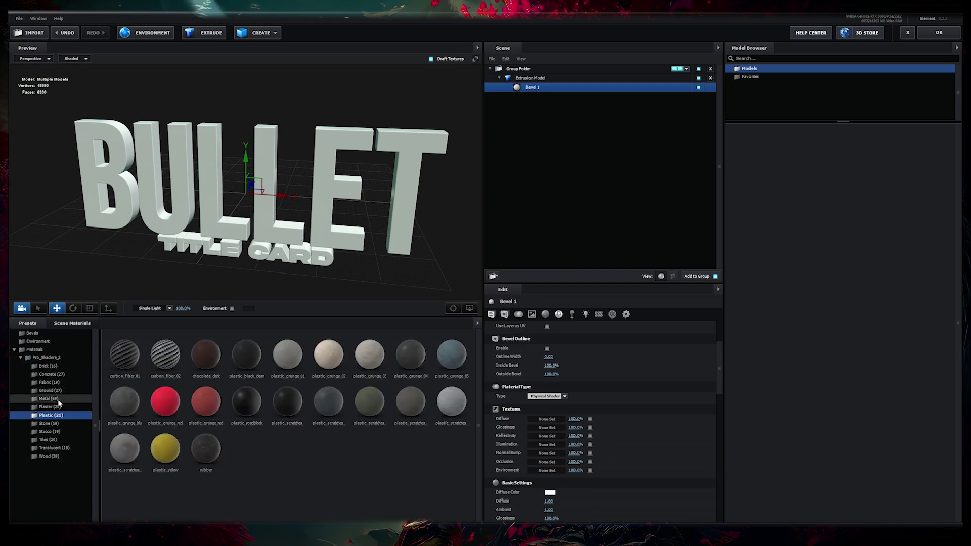
drag(202, 397, 195, 256)
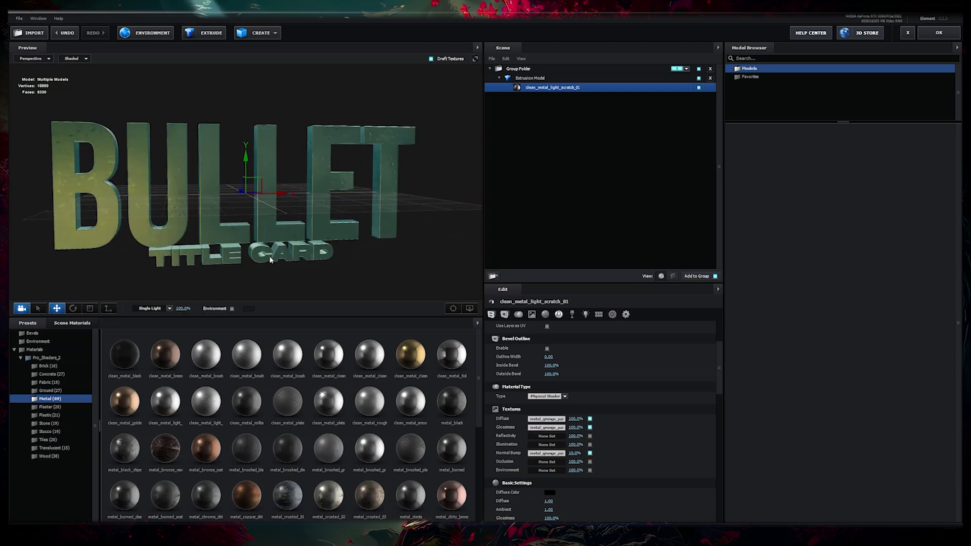
drag(278, 257, 264, 255)
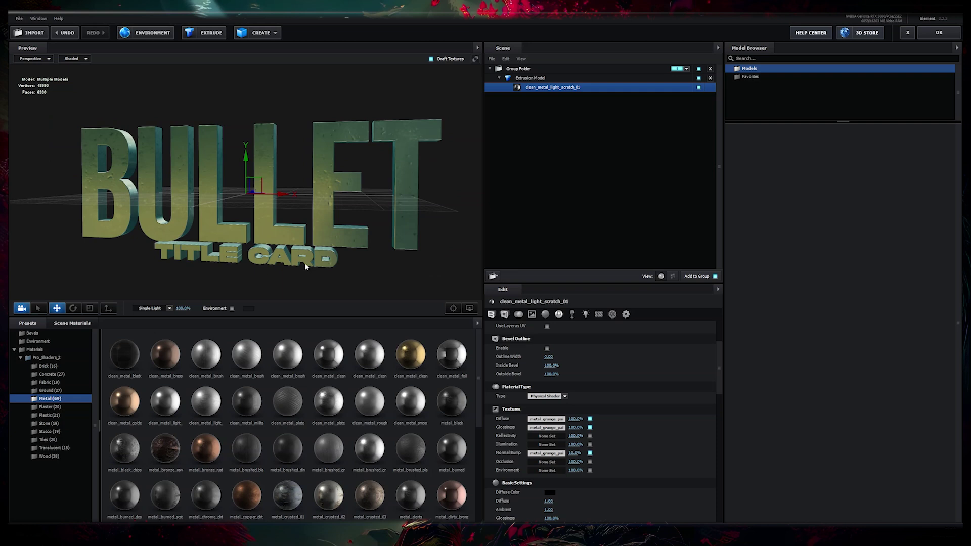
click(937, 33)
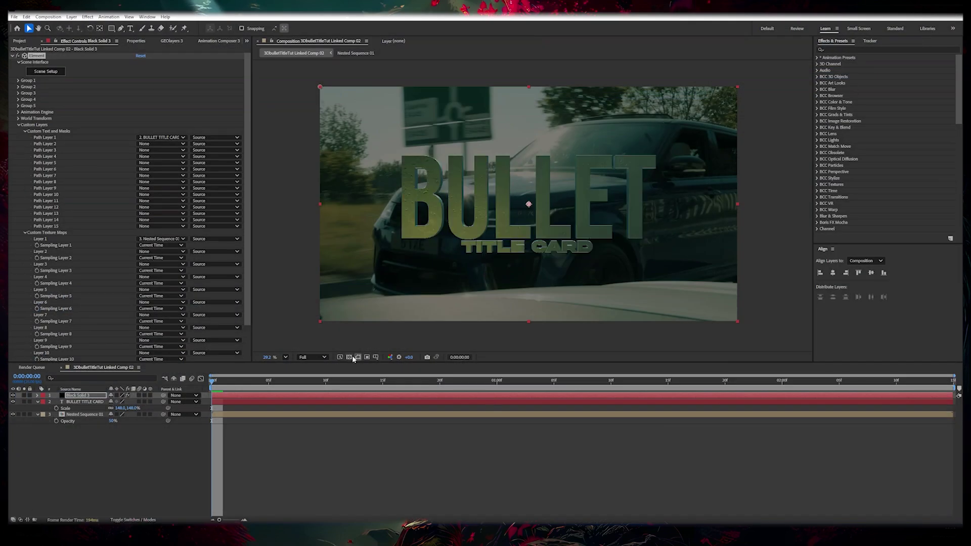
Apply Deep Glow to Black Solid 1 and lower its Radius to about 266.
key(ctrl+space)
text(de)
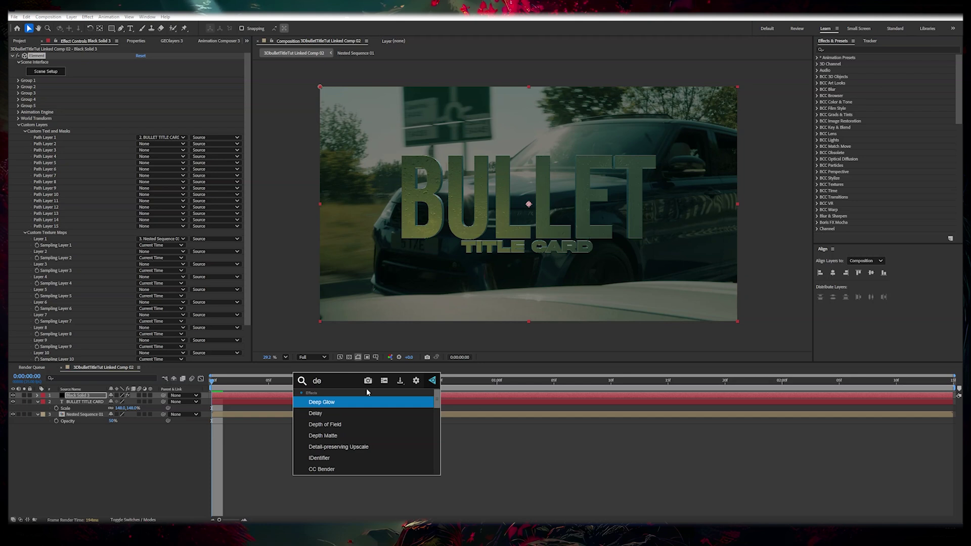
key(Return)
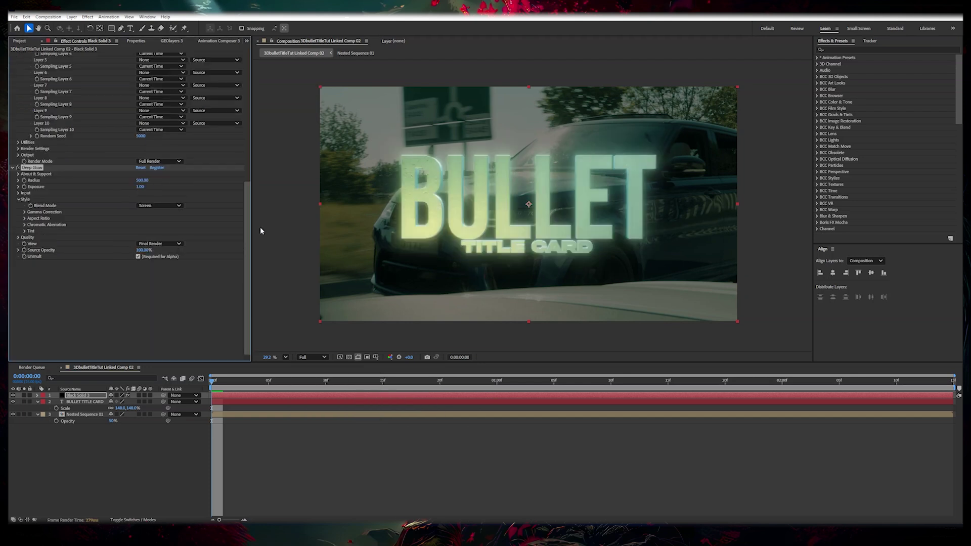
drag(143, 180, 105, 198)
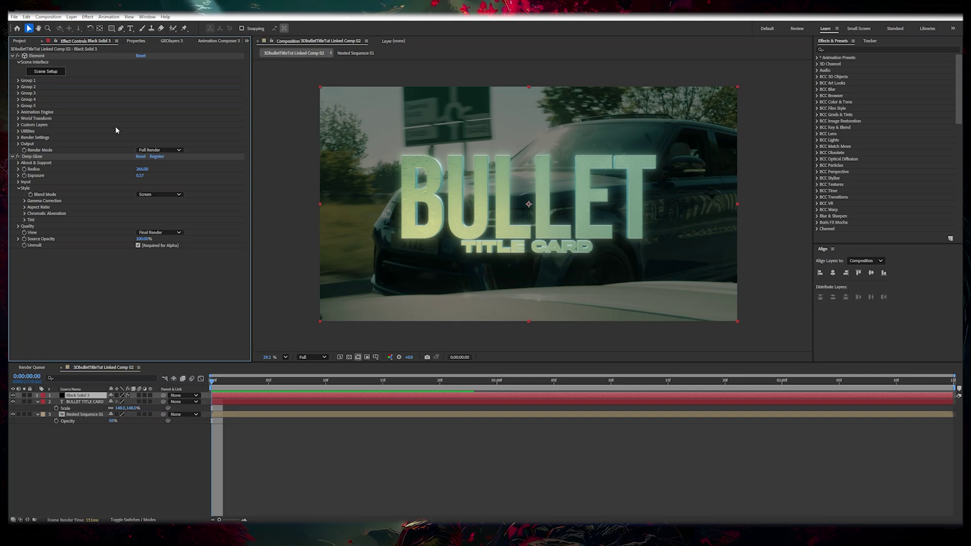
Rotate Element's physical environment to 152° on Y and preview the new reflections.
click(19, 137)
click(25, 144)
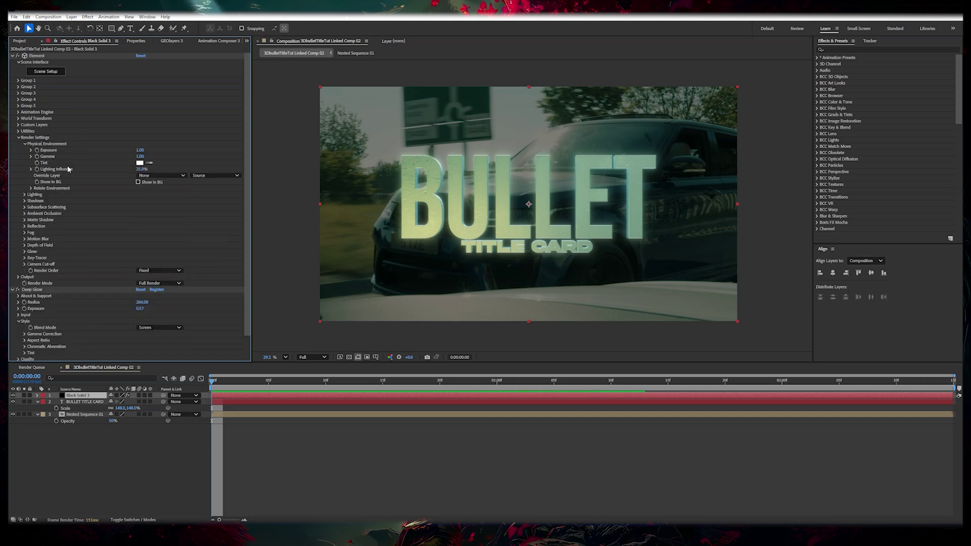
click(31, 188)
drag(145, 201, 195, 196)
key(space)
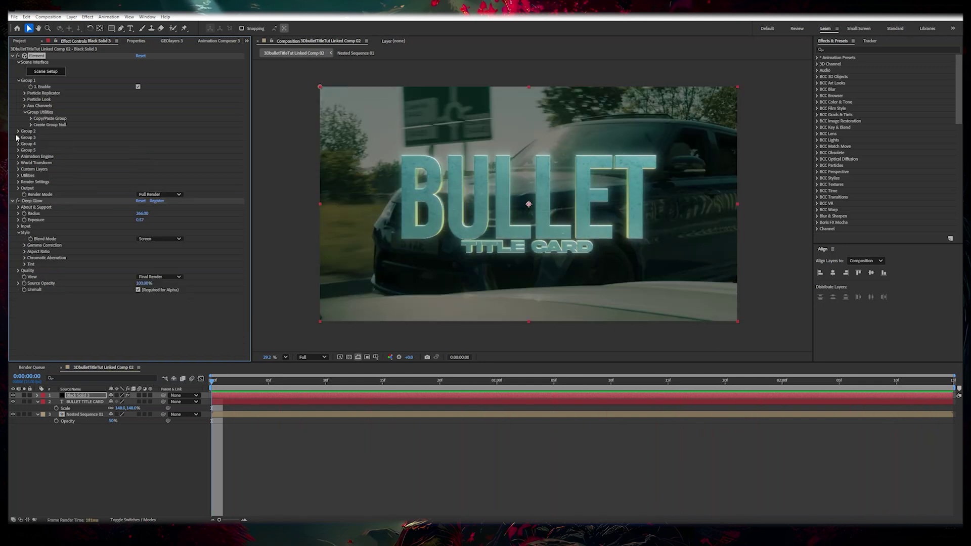
Enable Group 1's Deform Twist and start twisting the title around X.
click(24, 99)
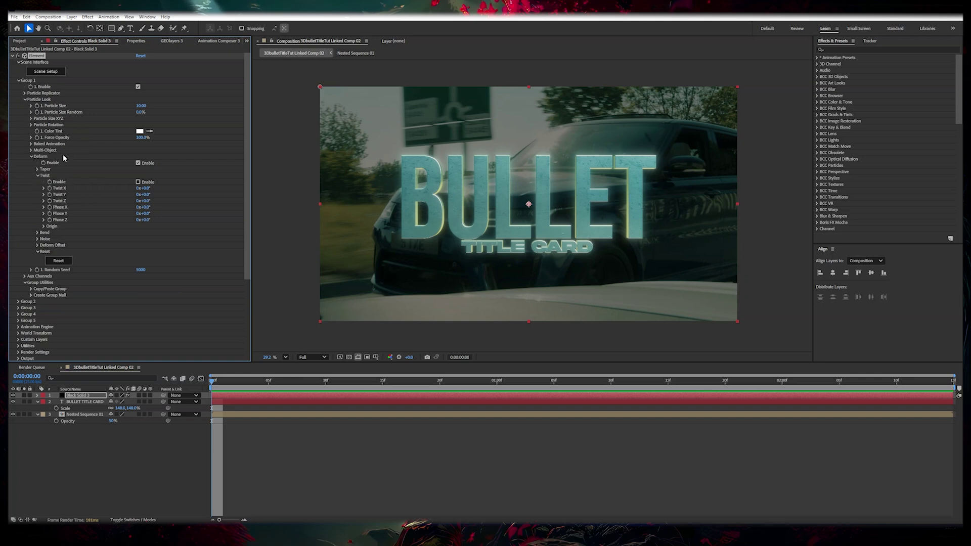
click(31, 156)
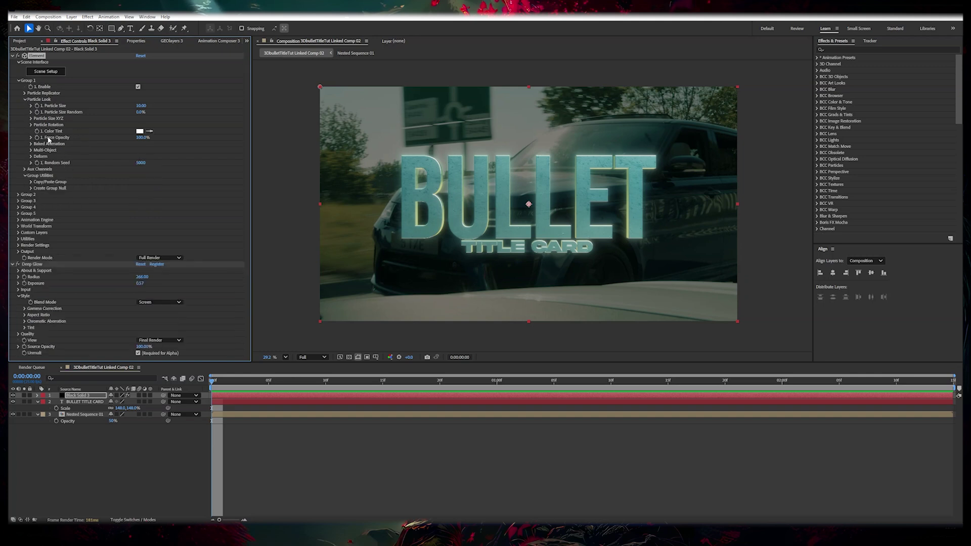
click(31, 157)
click(38, 175)
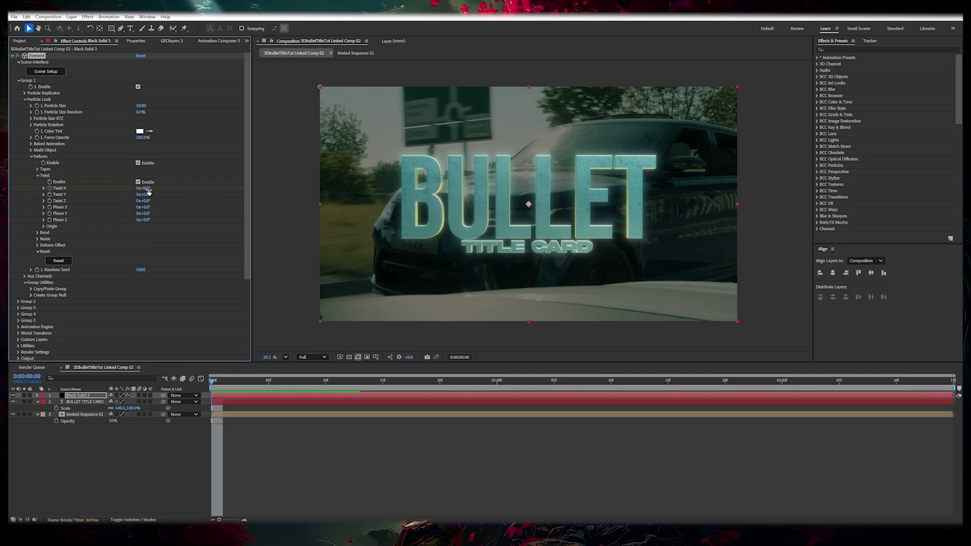
drag(148, 191, 158, 189)
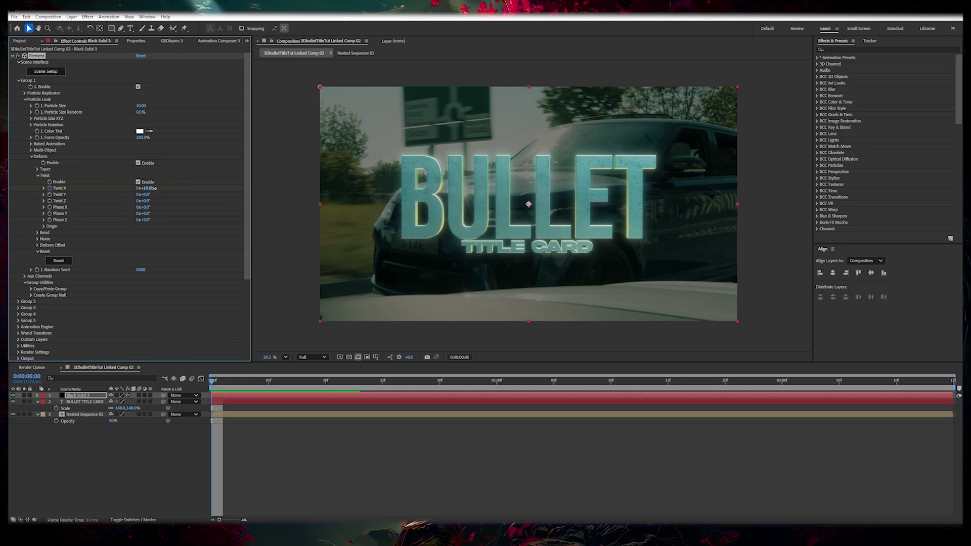
Check the BULLET TITLE CARD layer's visibility and order, then set Twist X to about -25°.
click(13, 402)
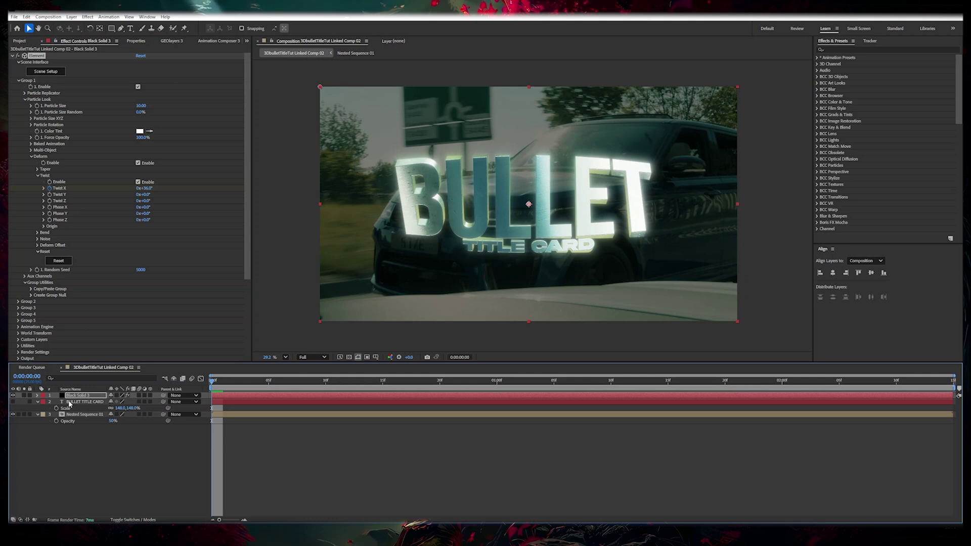
drag(71, 402, 70, 394)
click(14, 395)
key(ctrl+z)
key(ctrl+z)
key(space)
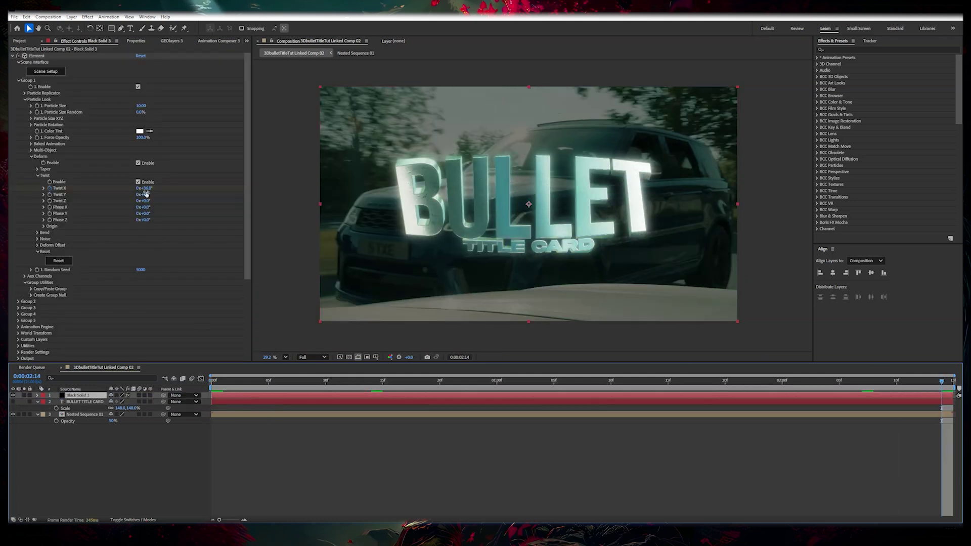
drag(145, 188, 130, 197)
drag(907, 380, 758, 386)
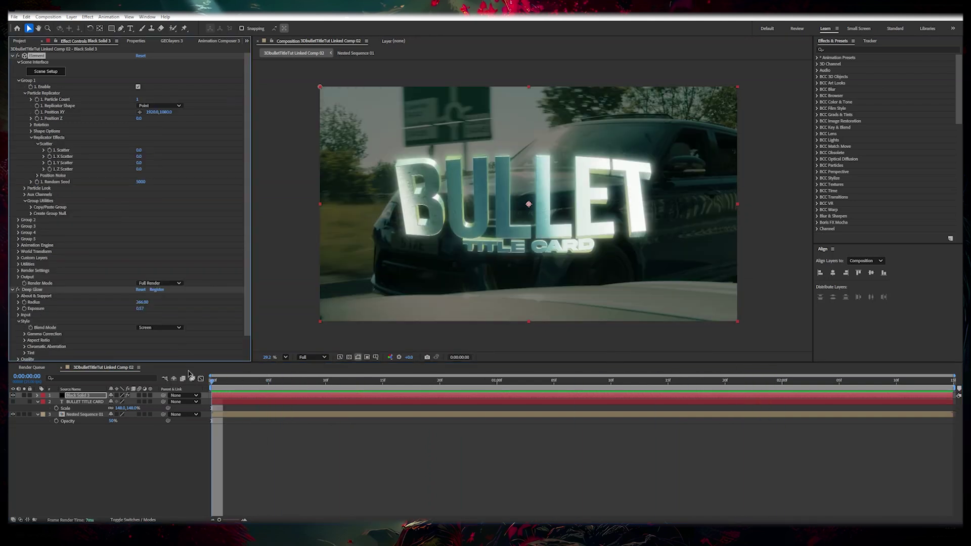
Keyframe Group 1's Position Z, pushing the title far back (about 44690) at the start.
click(230, 378)
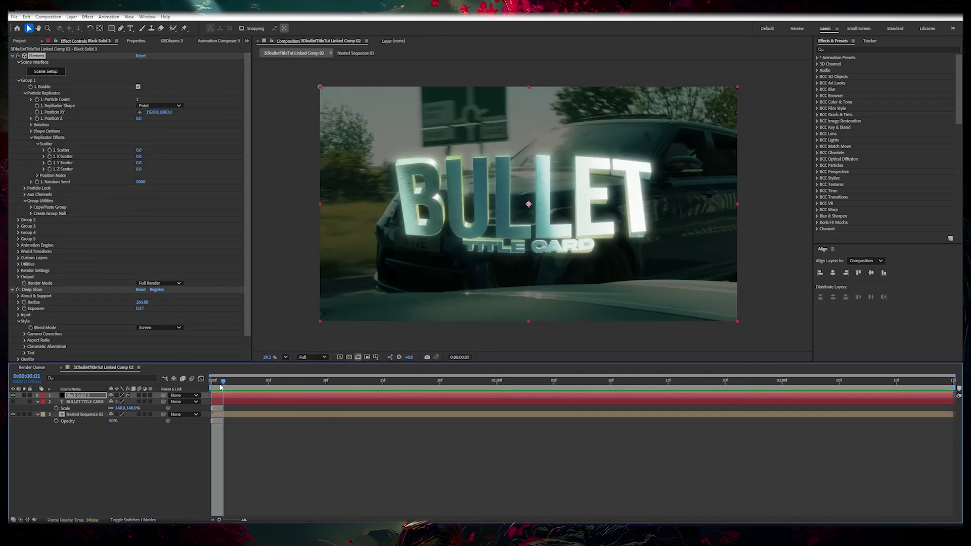
click(37, 120)
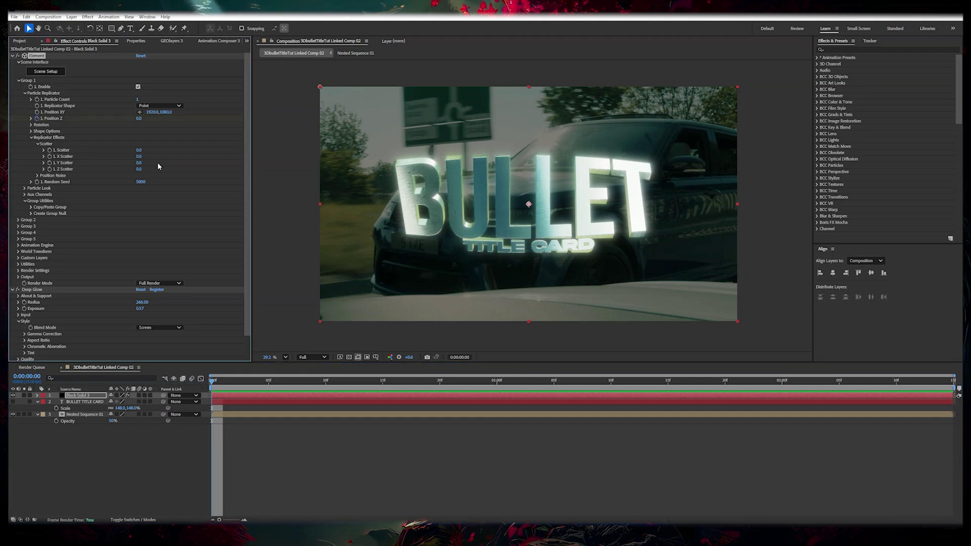
key(u)
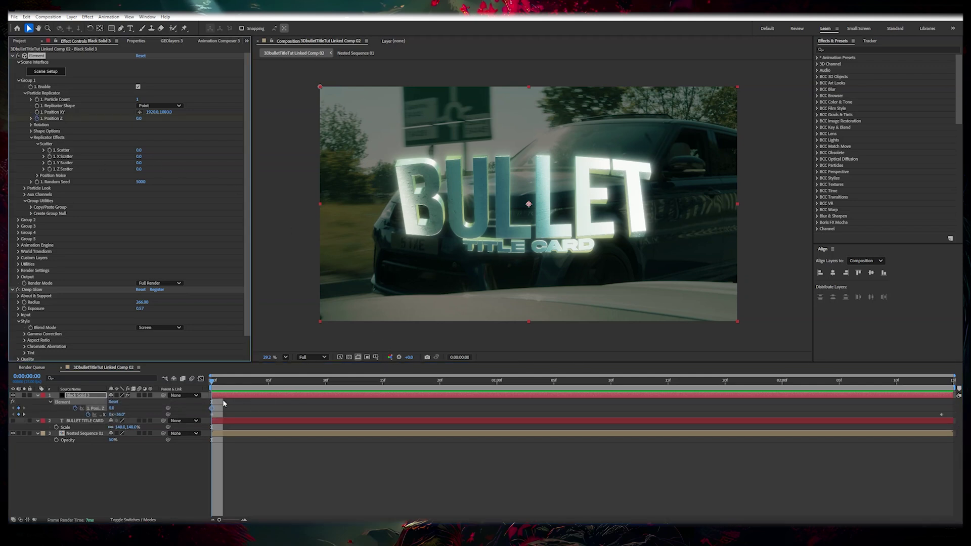
drag(213, 409, 543, 409)
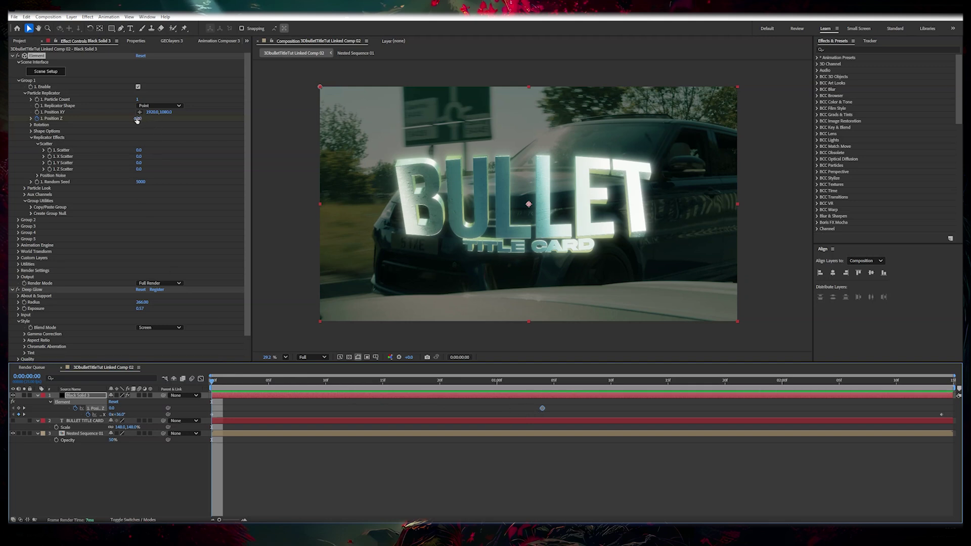
drag(138, 118, 817, 105)
drag(143, 118, 313, 137)
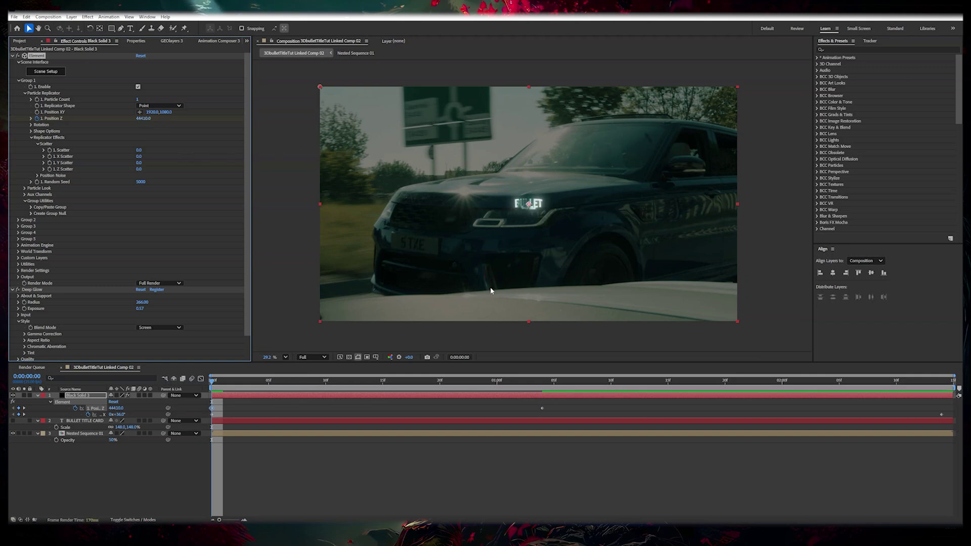
Apply Easy Ease to the Position Z keyframes.
drag(944, 400, 197, 447)
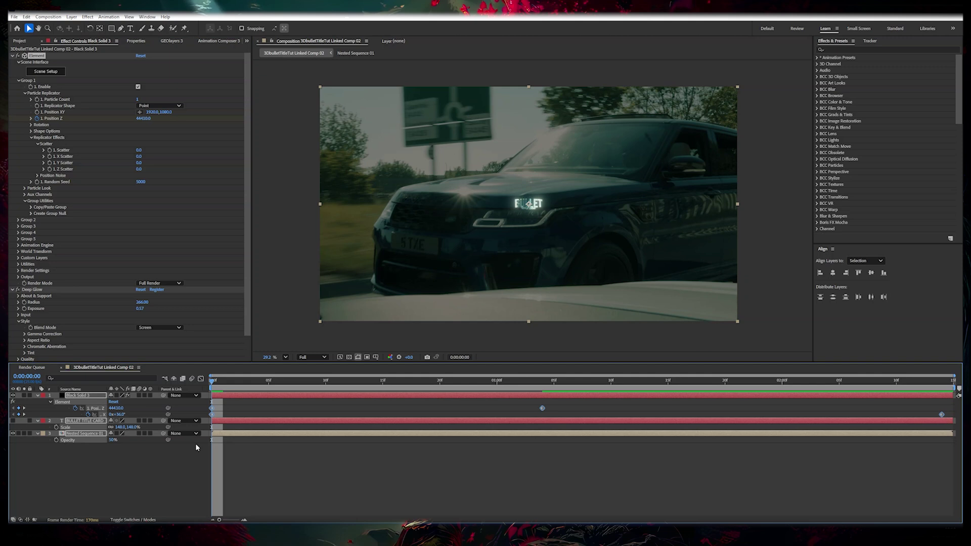
key(F9)
click(195, 443)
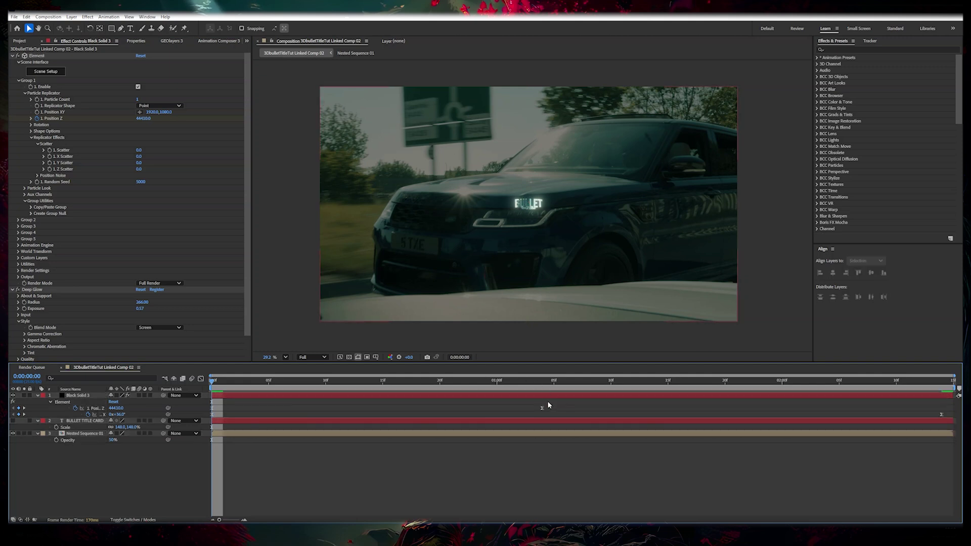
drag(539, 405, 202, 410)
Reshape the Position Z speed graph so the title rushes in then slows.
click(200, 378)
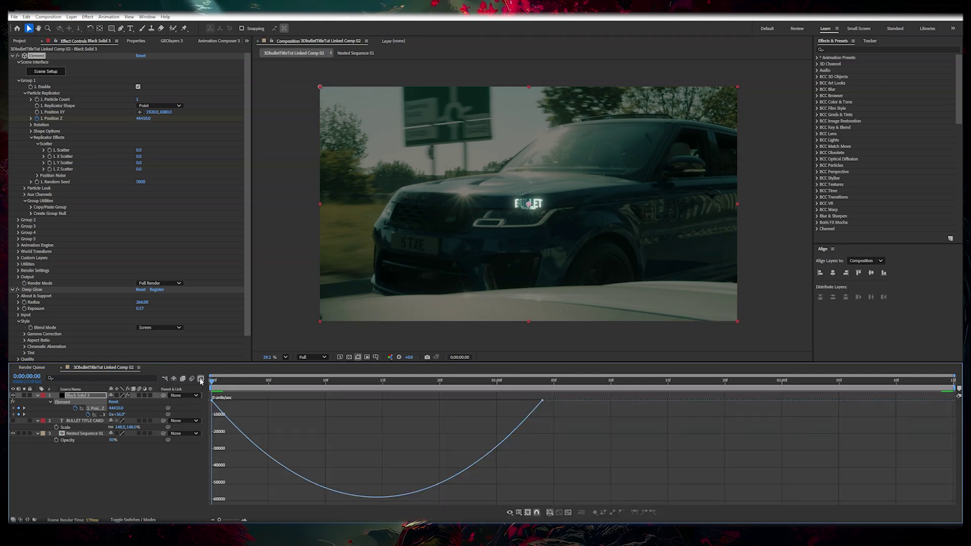
drag(587, 424, 377, 400)
key(space)
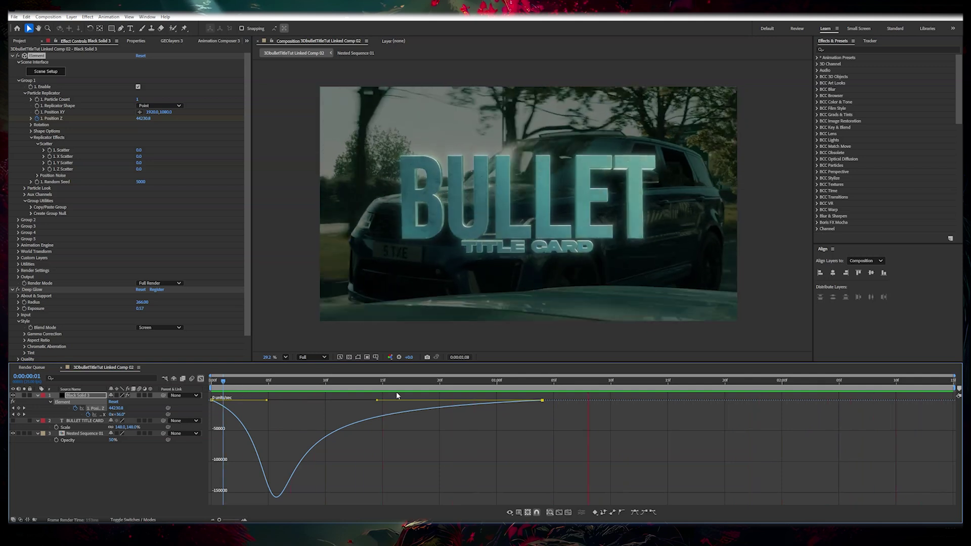
At the last frame set Position Z to about -320 and preview the fly-in.
click(140, 395)
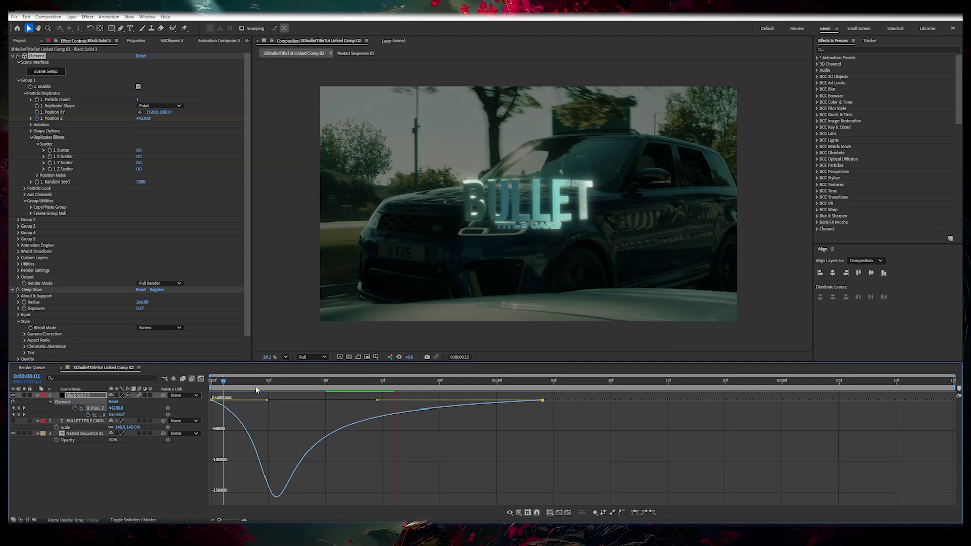
key(End)
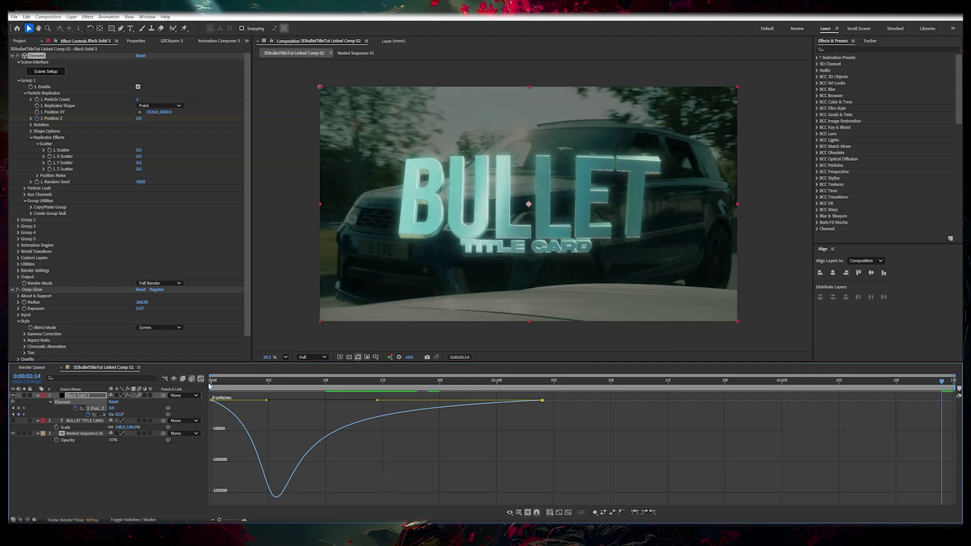
click(201, 378)
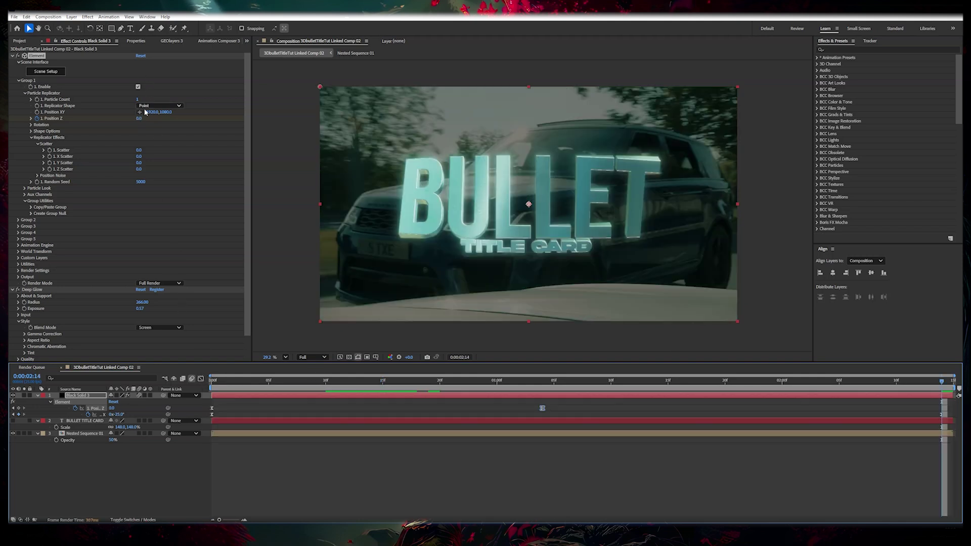
drag(138, 118, 125, 123)
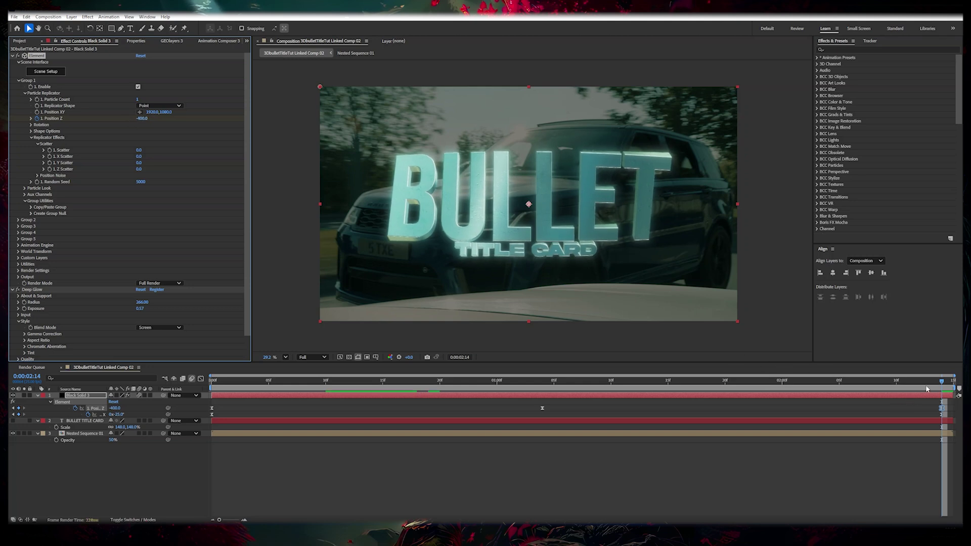
key(space)
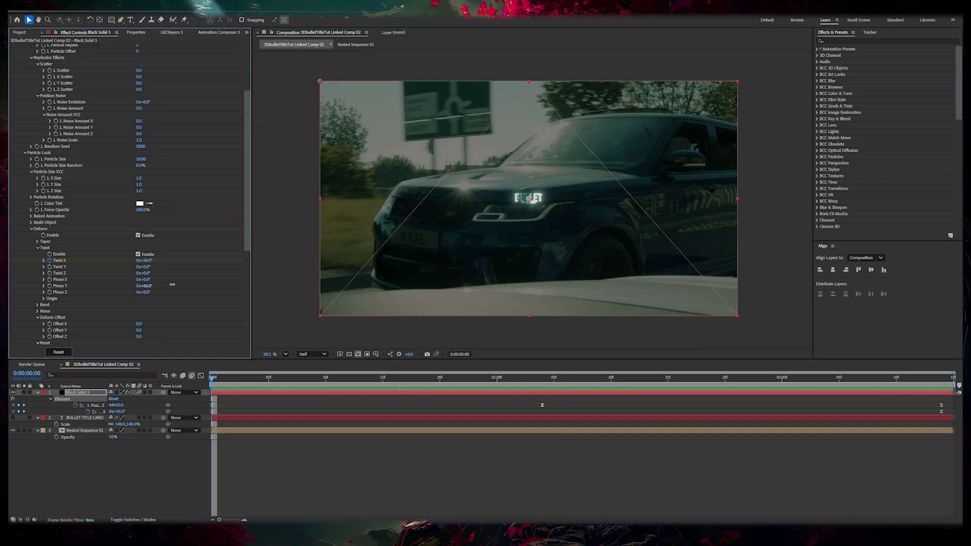
Keyframe Twist Phase Y so the title turns from mirrored to front-facing.
drag(147, 286, 165, 286)
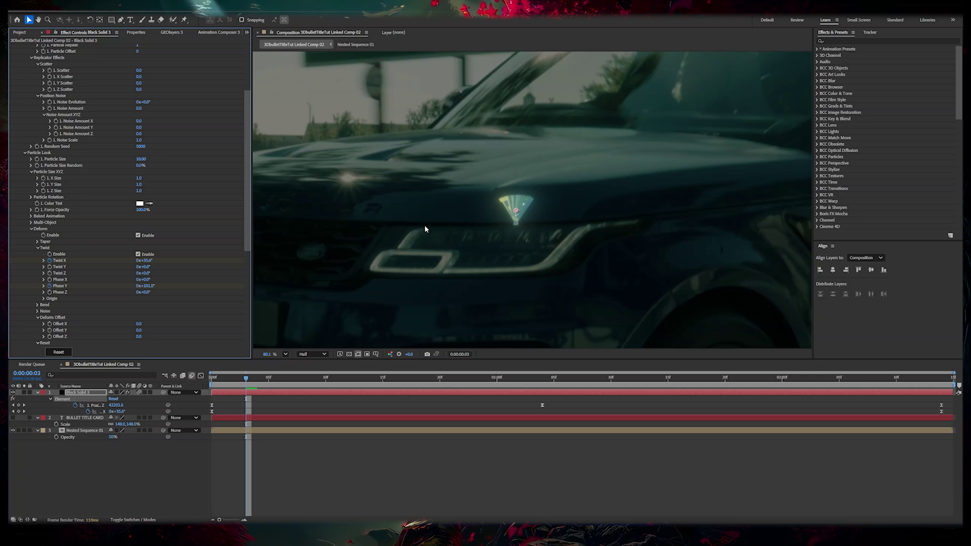
key(u)
key(u)
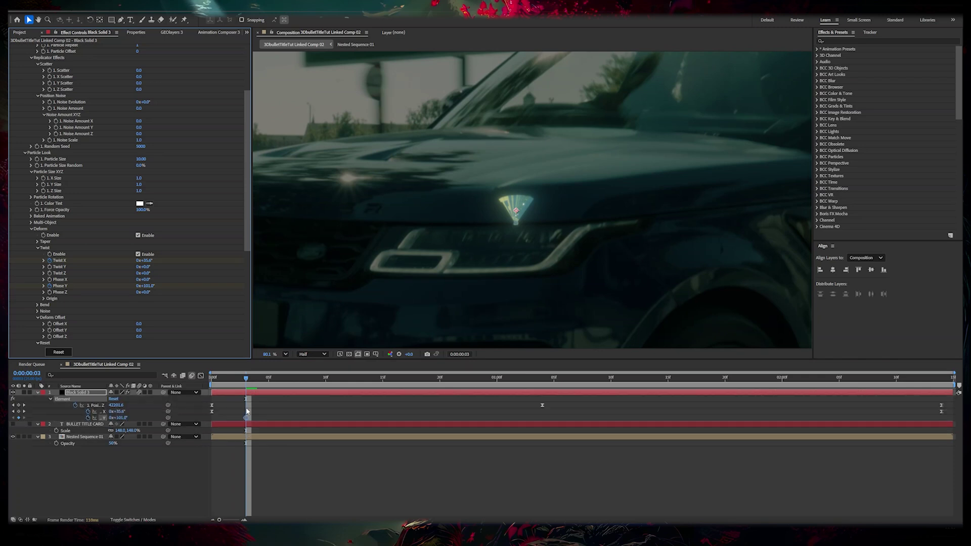
drag(247, 419, 372, 419)
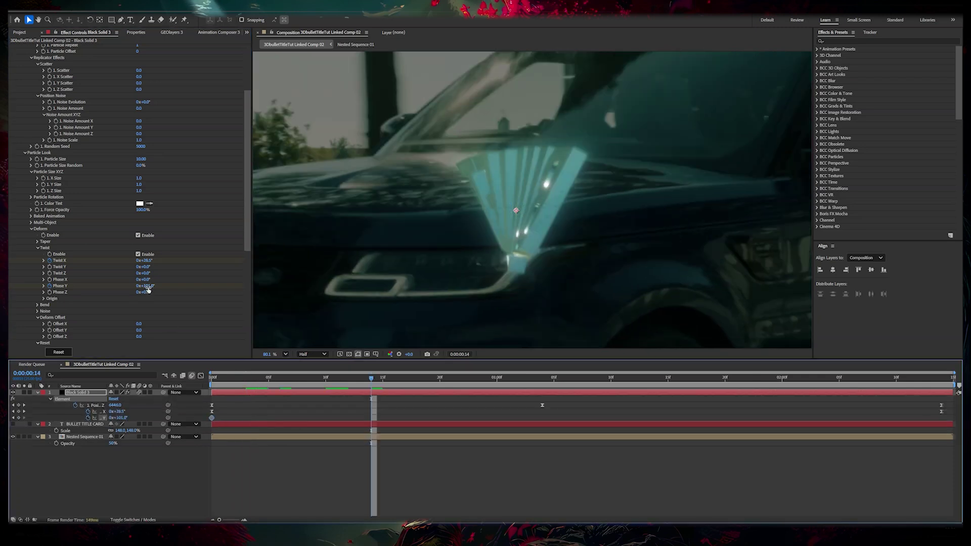
drag(154, 285, 235, 276)
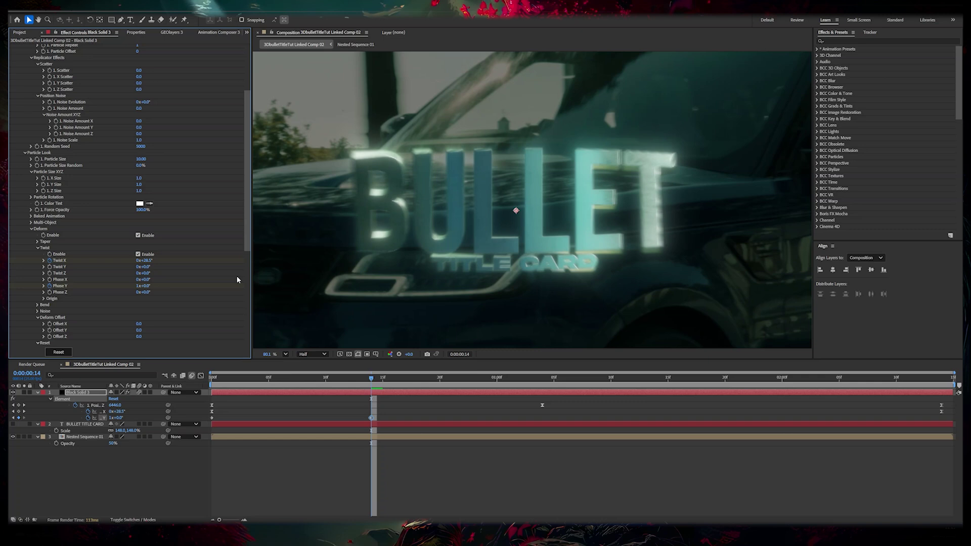
Retime the ending Phase Y keyframe to about 1s10f, ease it, and preview.
drag(371, 418, 612, 417)
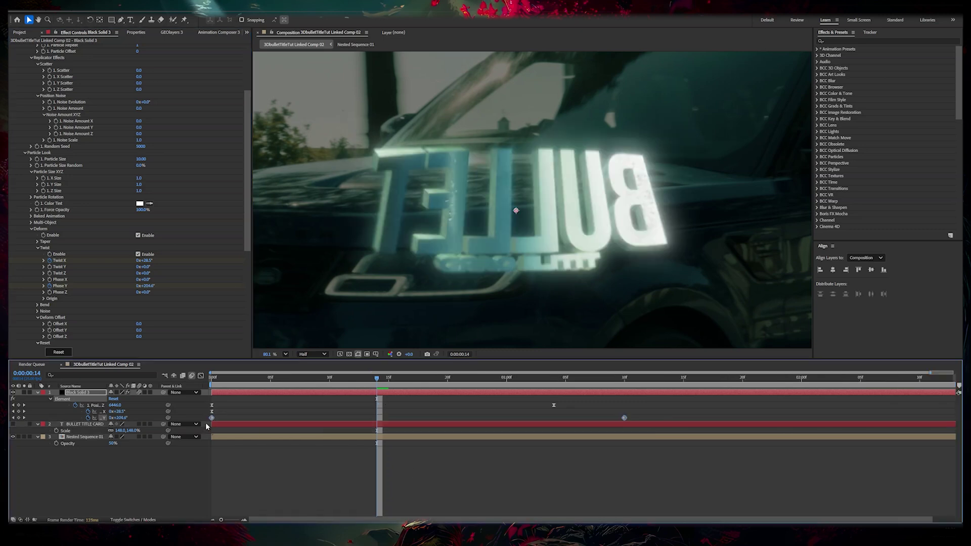
key(F9)
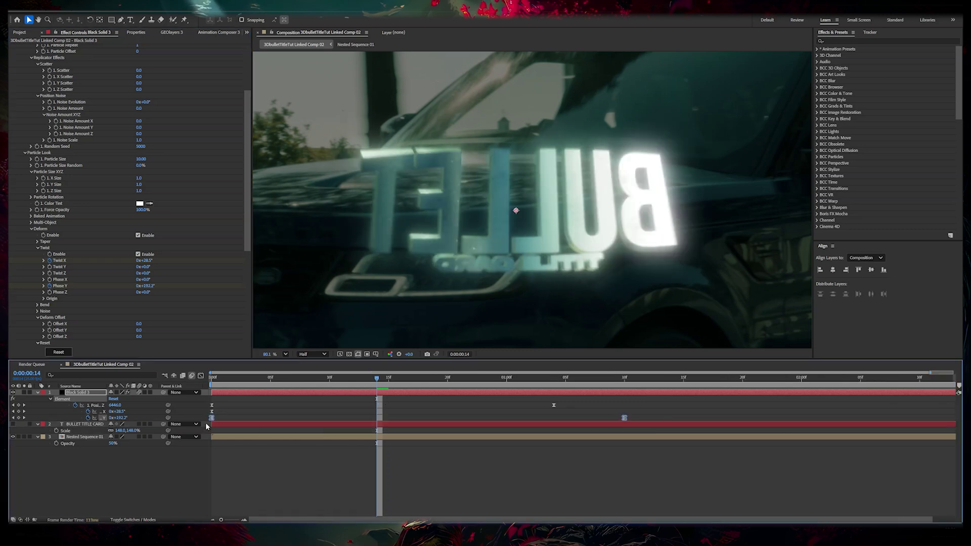
key(space)
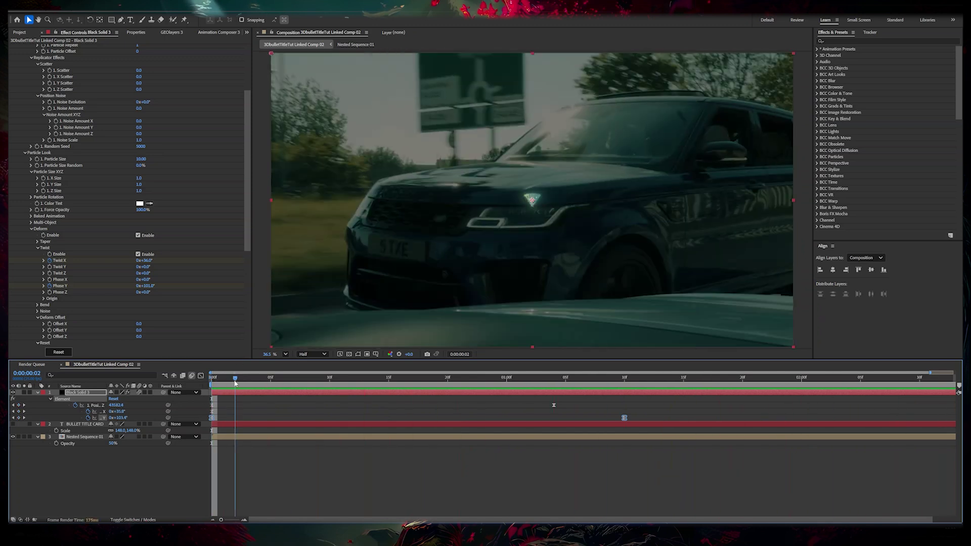
Keyframe Black Solid 3's Opacity from 0% at frame 0 to 100% at frame 5, then preview.
click(247, 406)
click(242, 394)
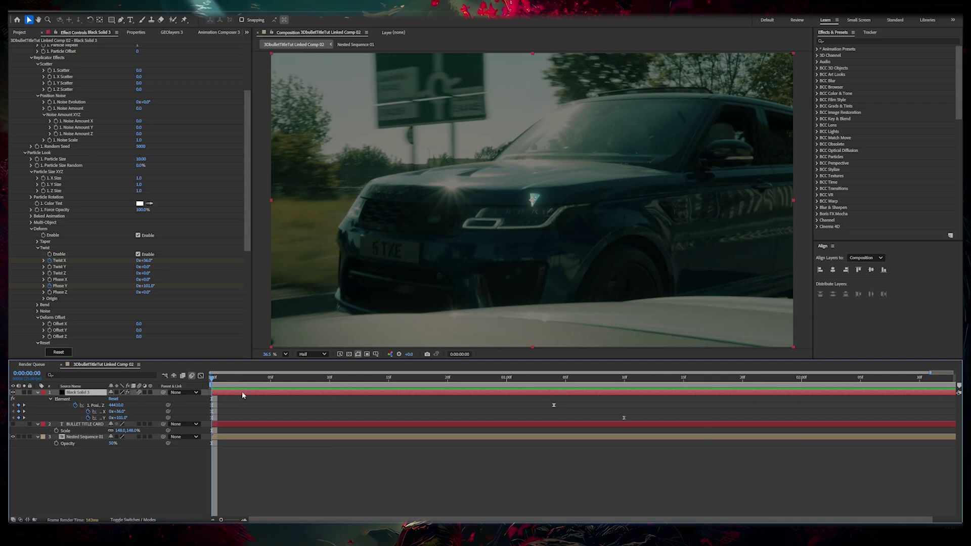
key(t)
click(56, 399)
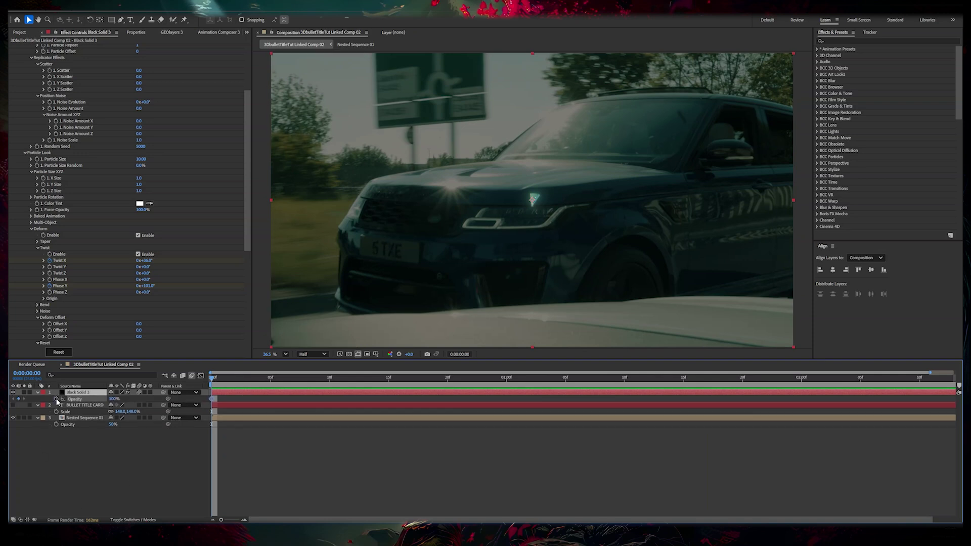
drag(212, 399, 269, 399)
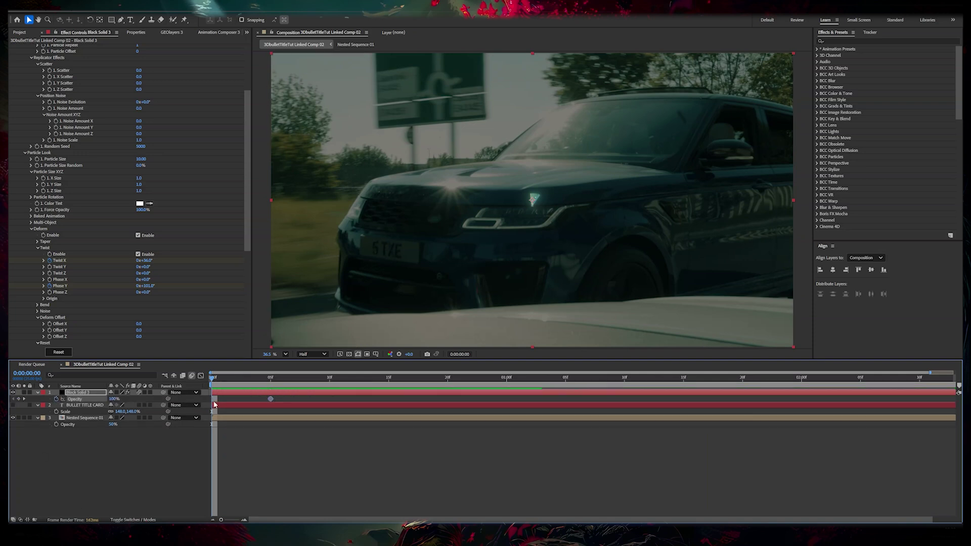
drag(113, 399, 11, 417)
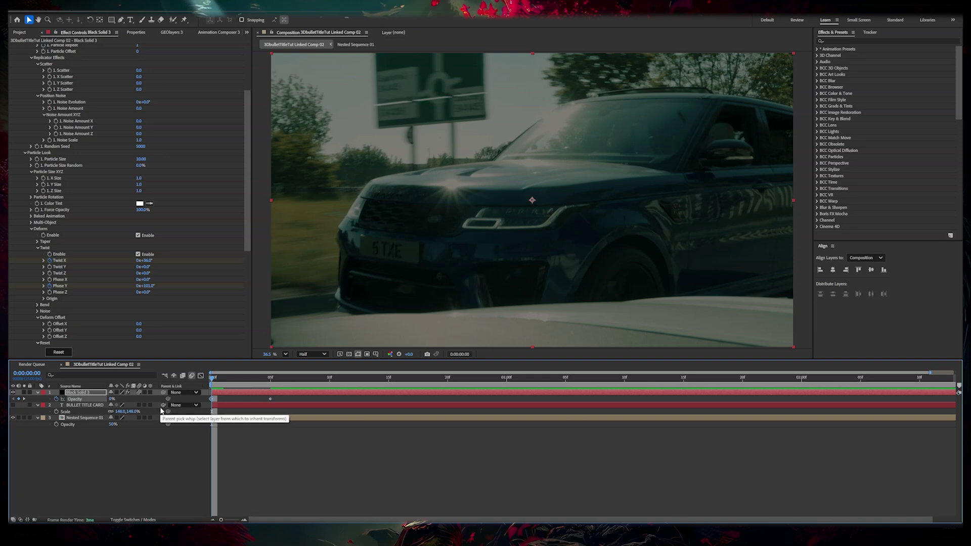
key(space)
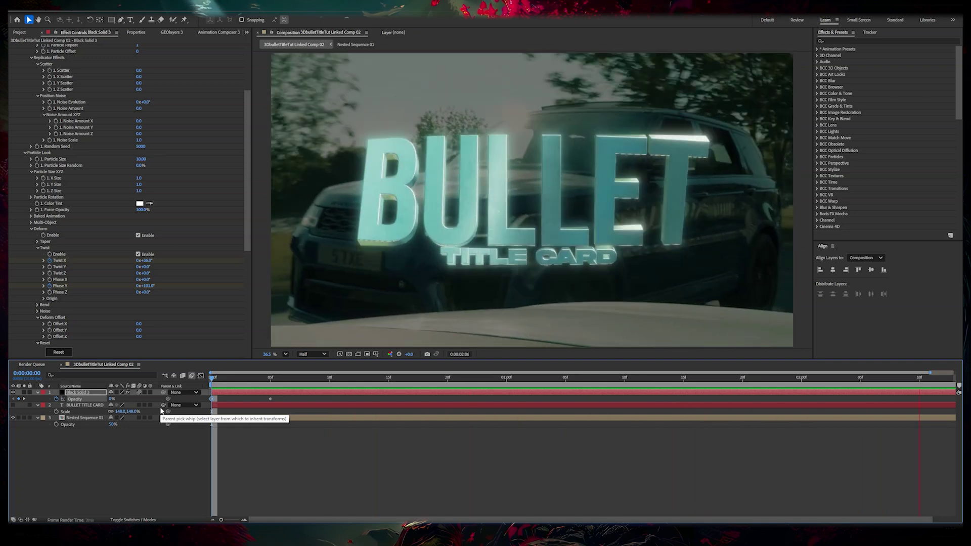
Rename the Black Solid 3 layer to 'textelement'.
right_click(68, 393)
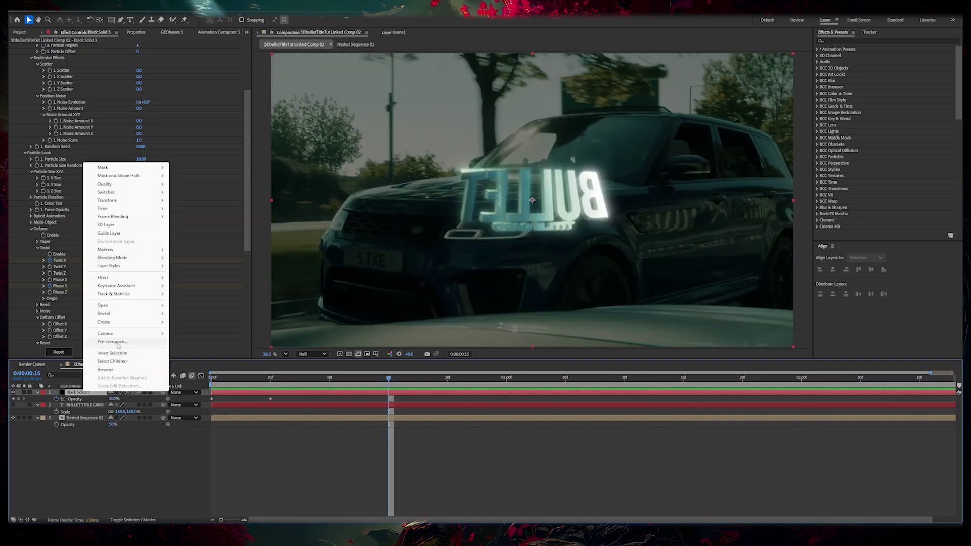
click(109, 372)
text(texte)
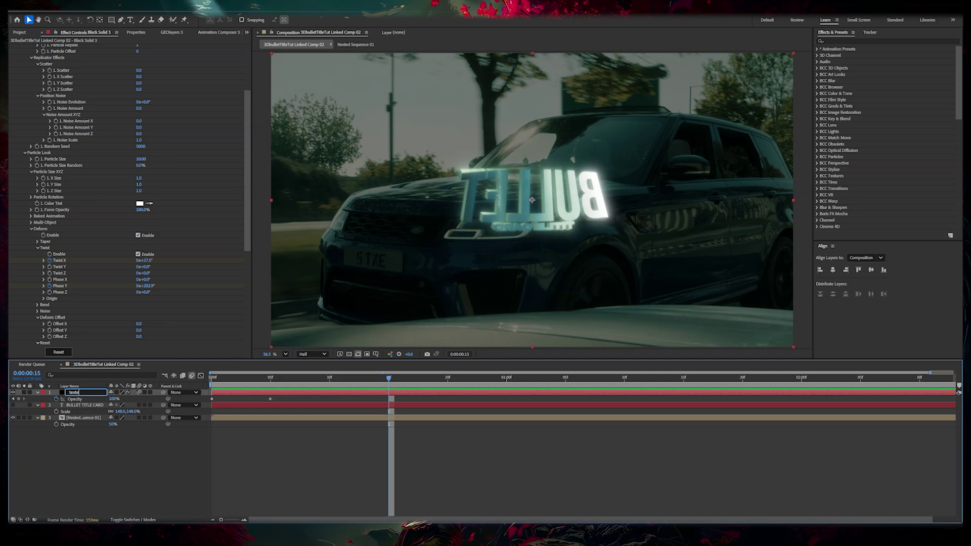
text(lement)
key(Return)
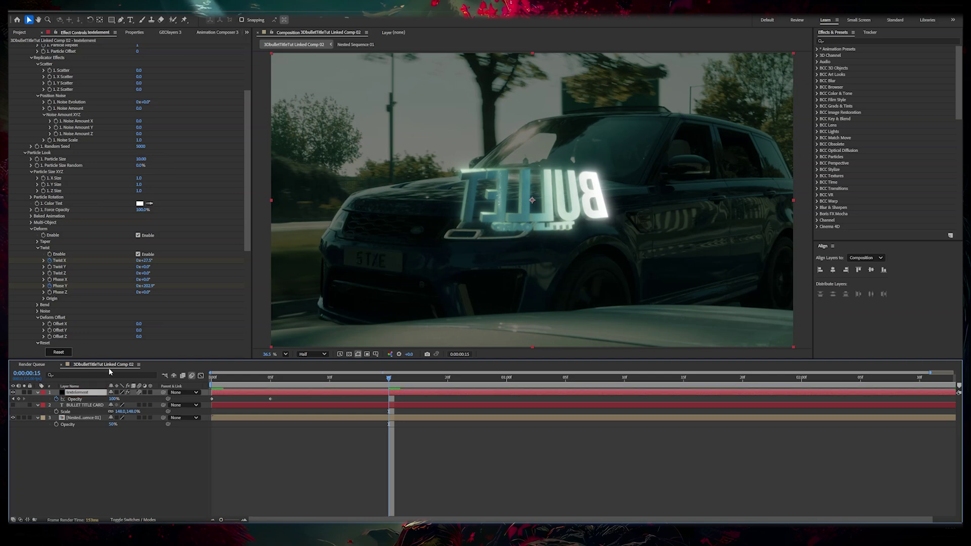
Add a new Black Solid 4 layer with the Element effect and download the 9mm Luger Ammo model.
right_click(149, 497)
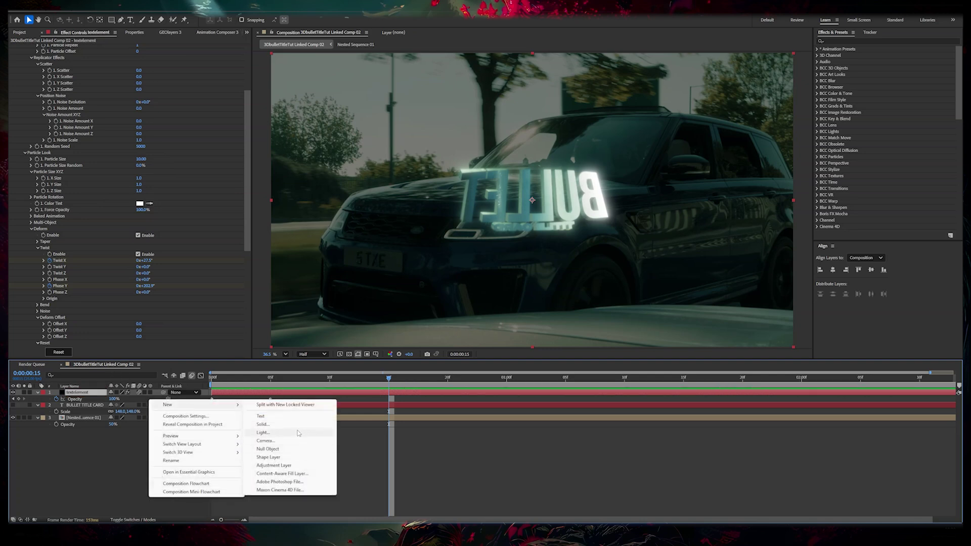
click(263, 424)
click(532, 336)
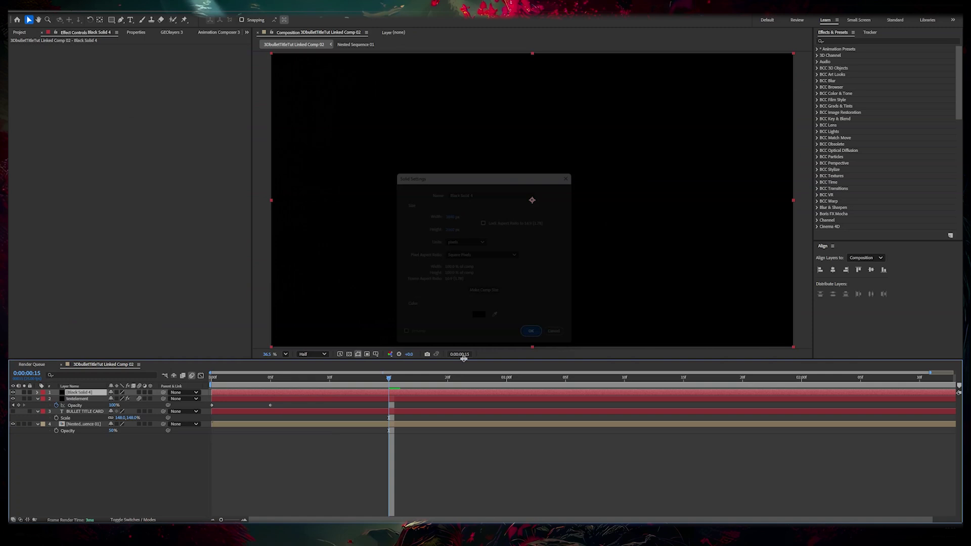
text(element)
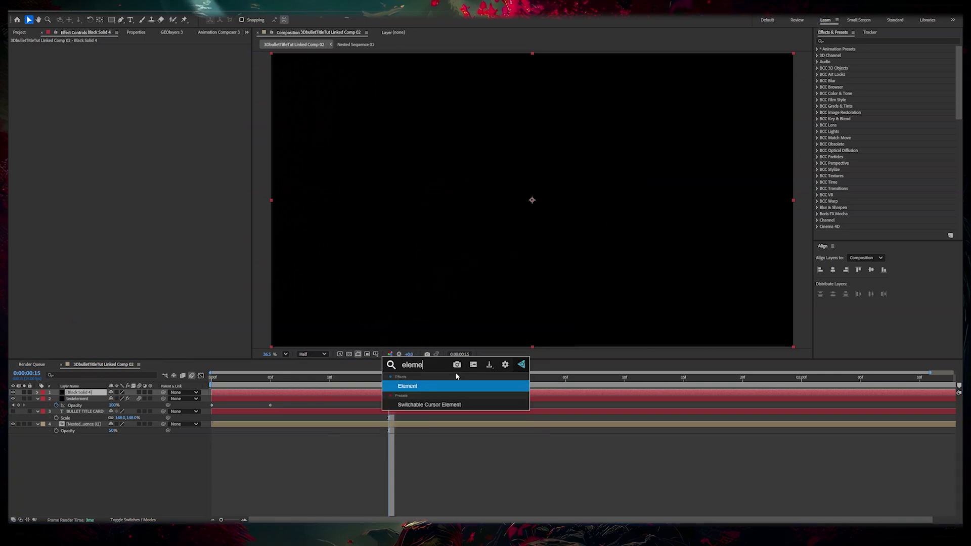
key(Return)
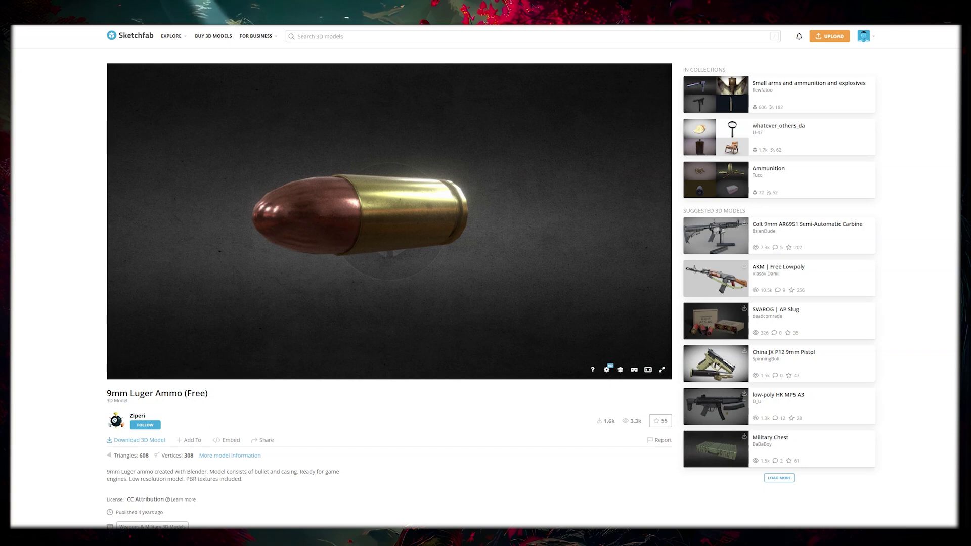
click(146, 441)
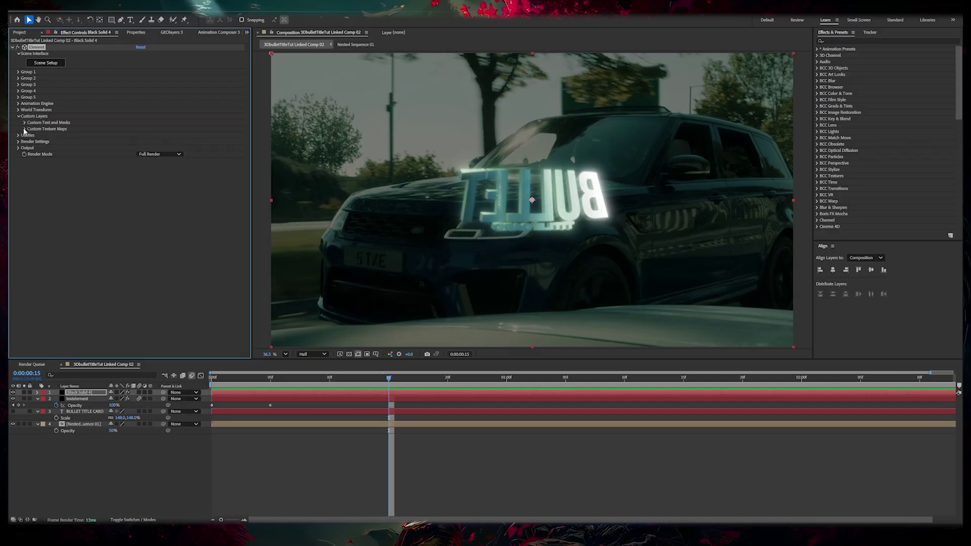
Set Element's Custom Texture Map Layer 1 to Nested Sequence 01.
click(25, 129)
click(162, 136)
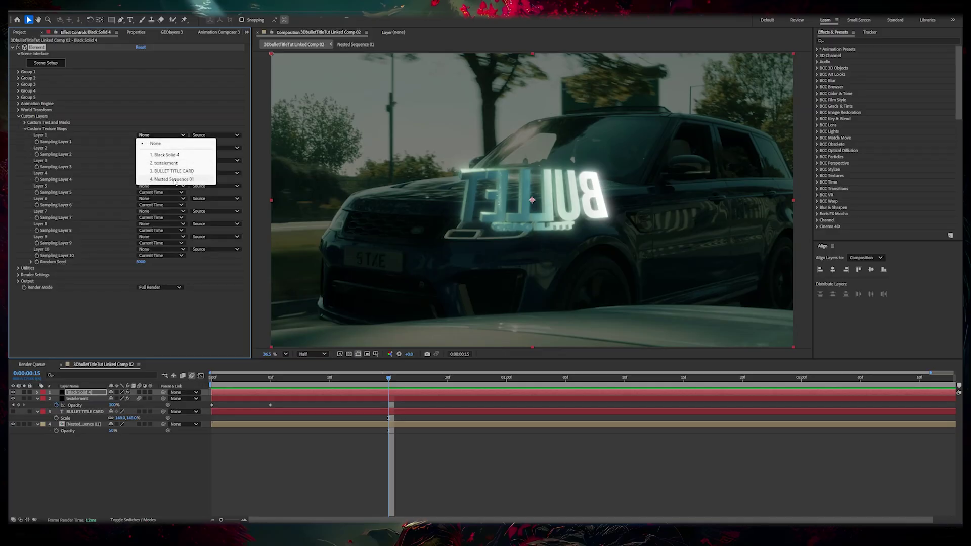
click(174, 180)
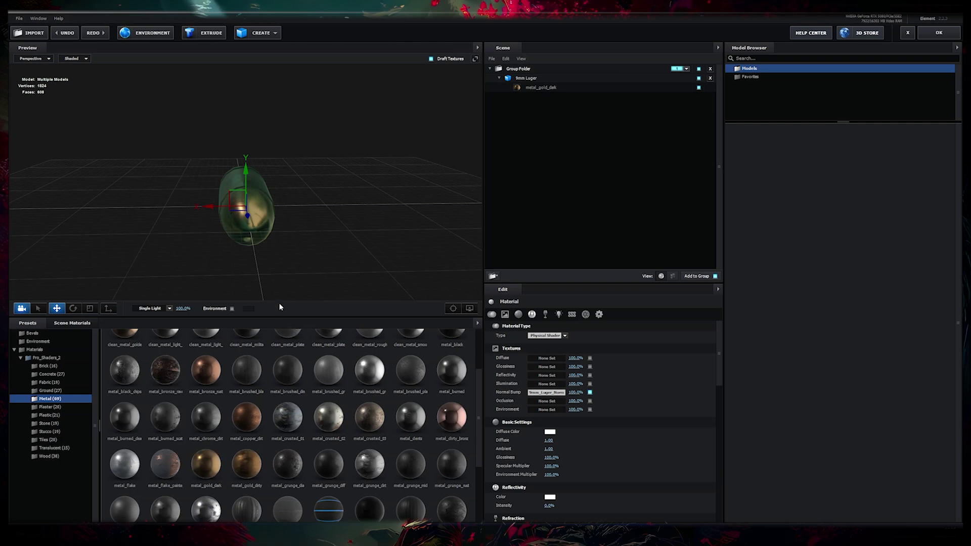
Orbit the Scene Setup preview to inspect the gold 9mm Luger bullet side-on.
drag(283, 273, 297, 259)
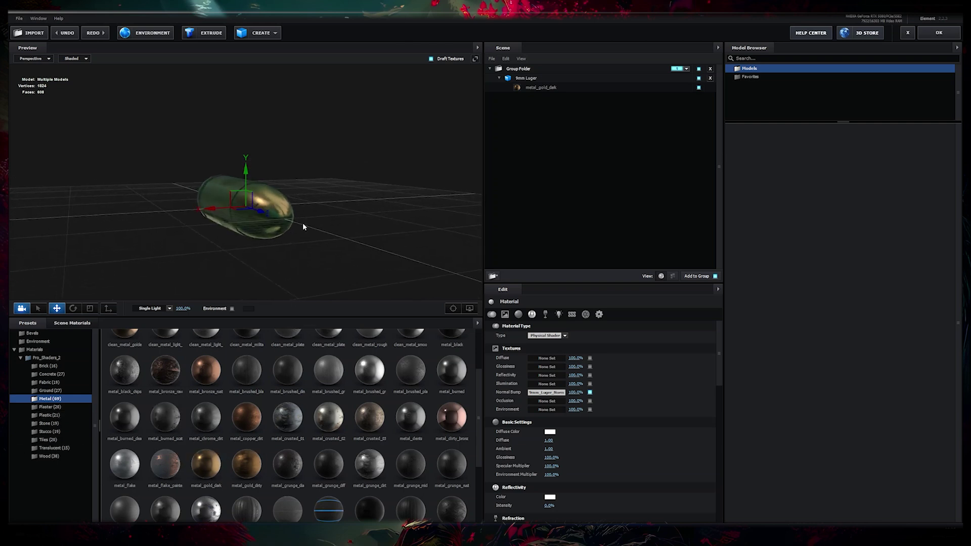
mouse_move(302, 223)
mouse_down()
mouse_move(385, 217)
mouse_move(353, 238)
mouse_move(402, 218)
mouse_move(313, 235)
mouse_up()
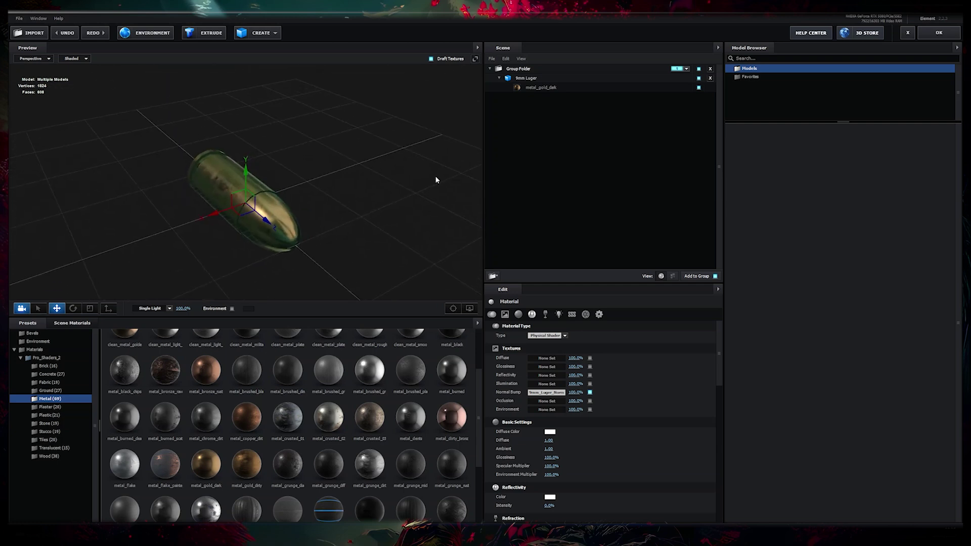
Accept the Element scene and select the Black Solid 4 bullet layer.
click(939, 33)
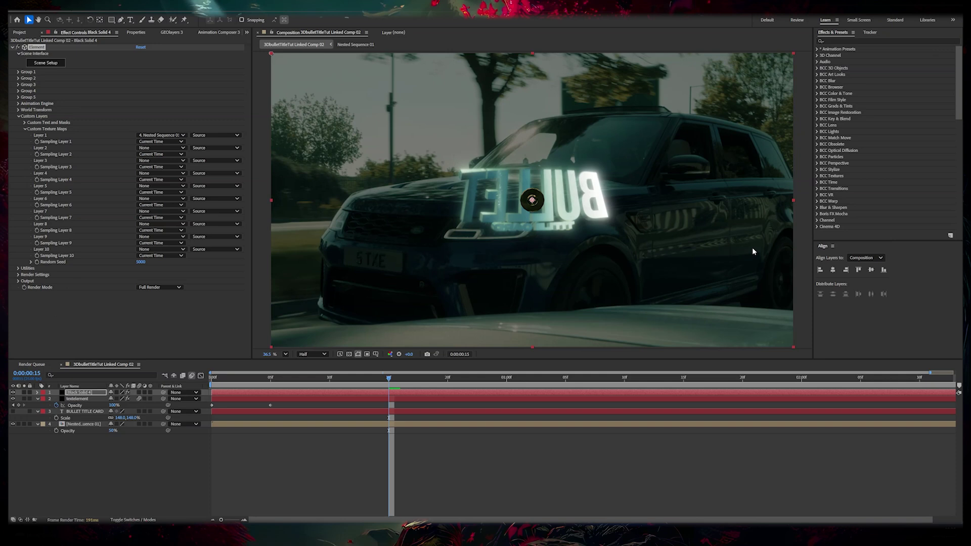
click(471, 399)
scroll(76, 238, down, 10)
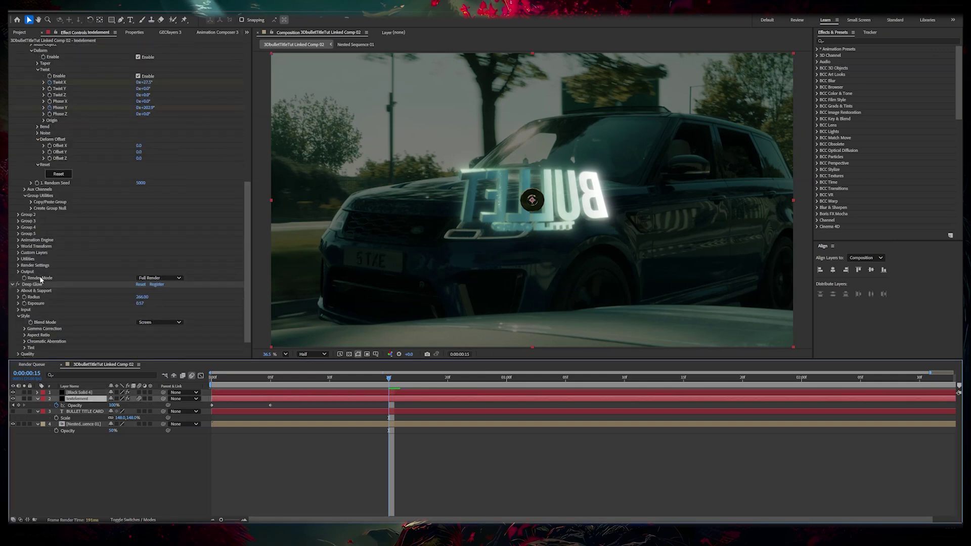
click(419, 392)
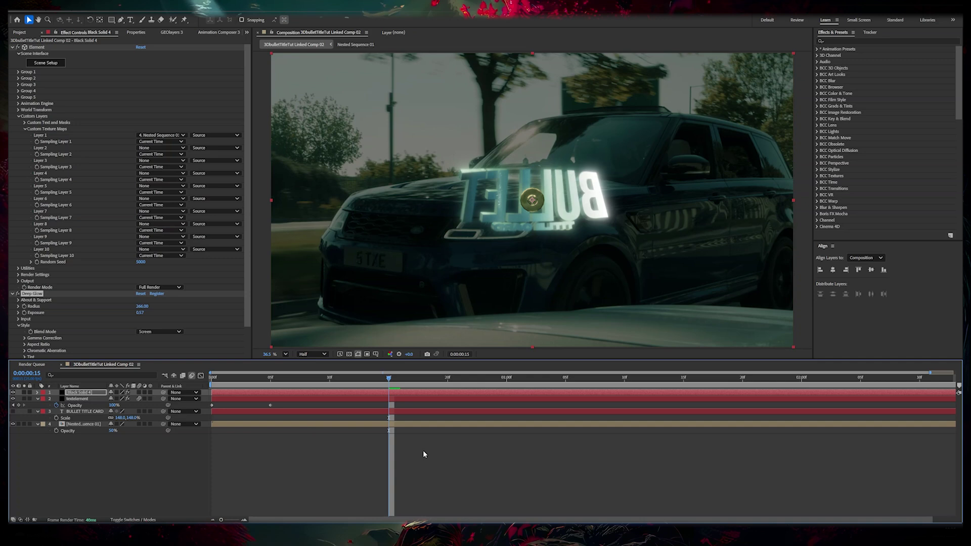
Scrub Group 1's Particle Replicator rotation values to tilt the bullet side-on.
click(18, 72)
click(25, 84)
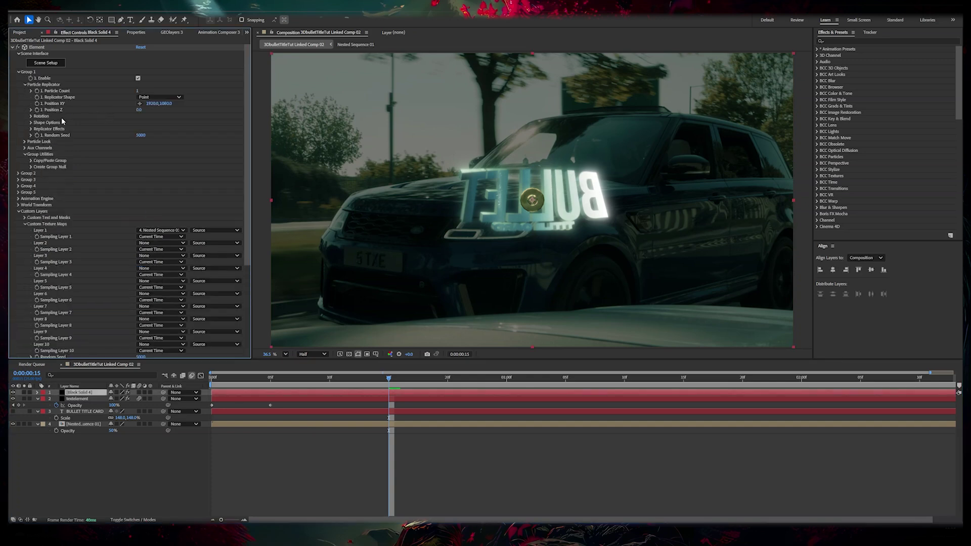
click(31, 116)
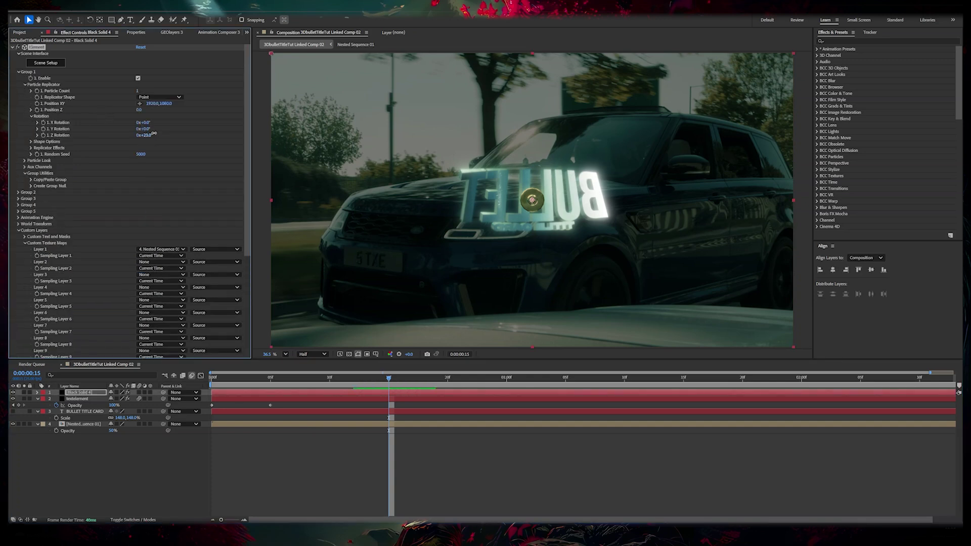
mouse_move(148, 128)
mouse_down()
mouse_move(168, 124)
mouse_move(137, 122)
mouse_up()
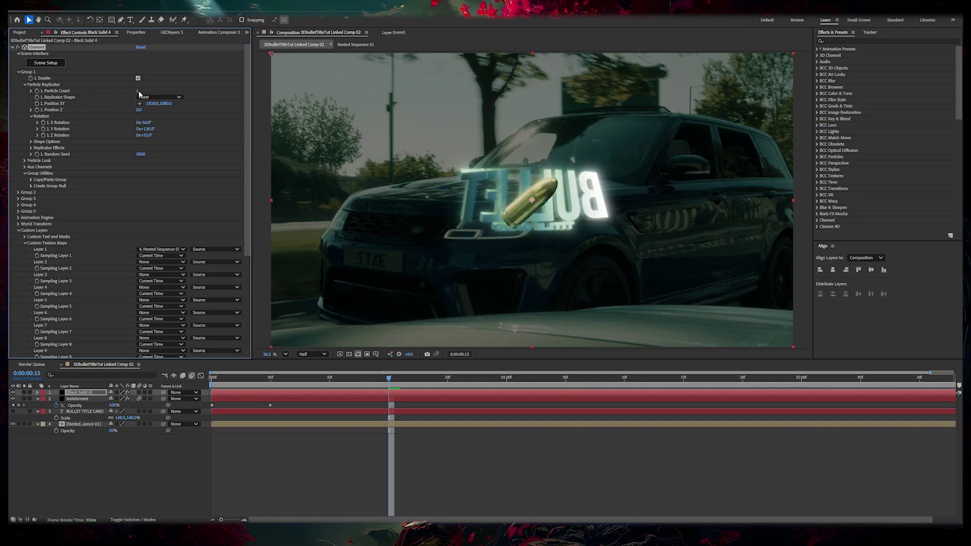
Set Particle Count to 9 and raise Position Z to push the bullets back.
click(139, 92)
text(9)
key(Return)
drag(147, 110, 271, 111)
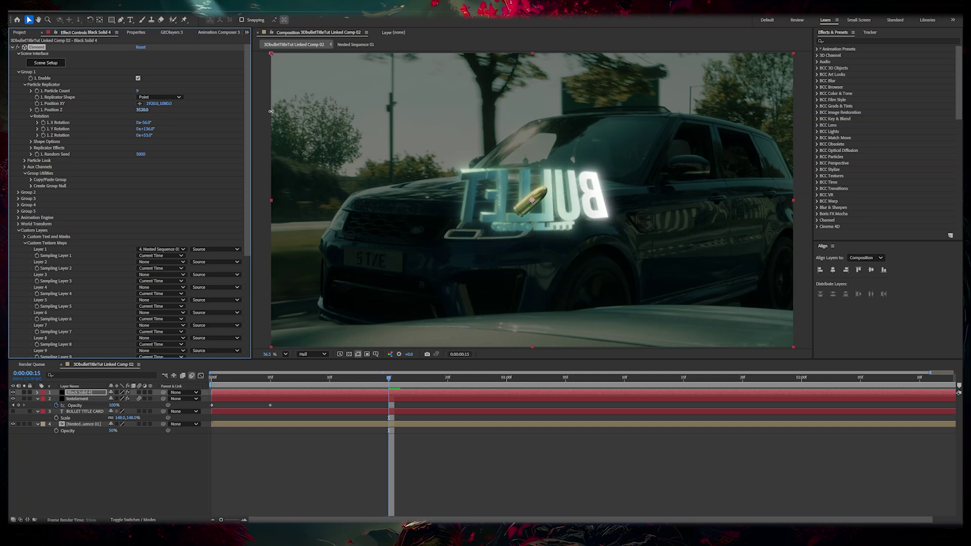
Preview the bullets with the title animation and recentre the composition view.
key(space)
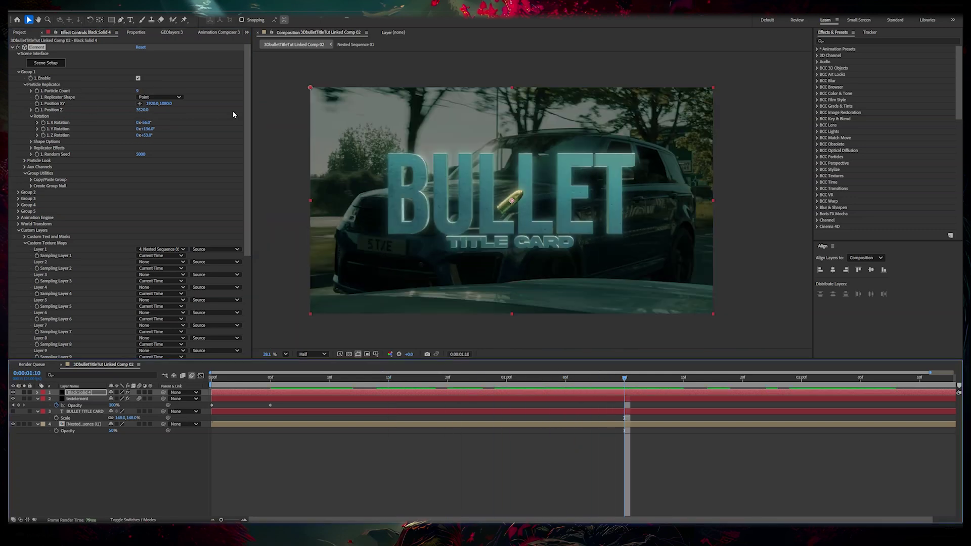
scroll(519, 201, up, 4)
scroll(519, 201, down, 3)
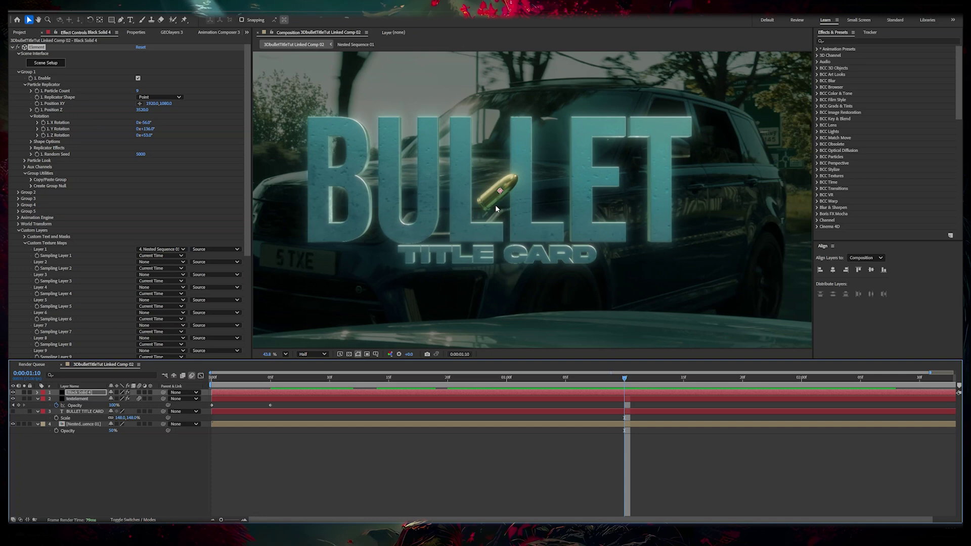
drag(524, 217, 526, 221)
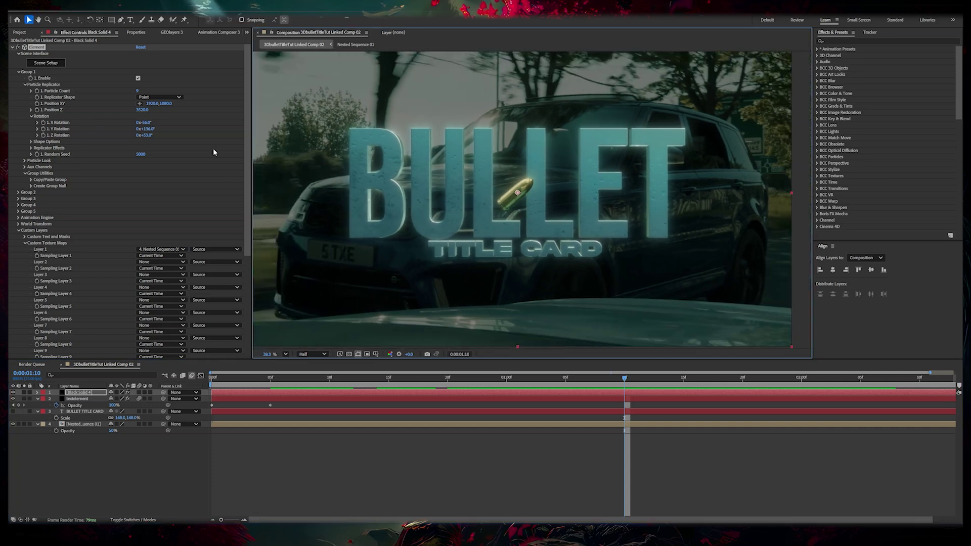
Raise the X/Y/Z Scatter values and change the Random Seed to spread the bullets out.
click(31, 147)
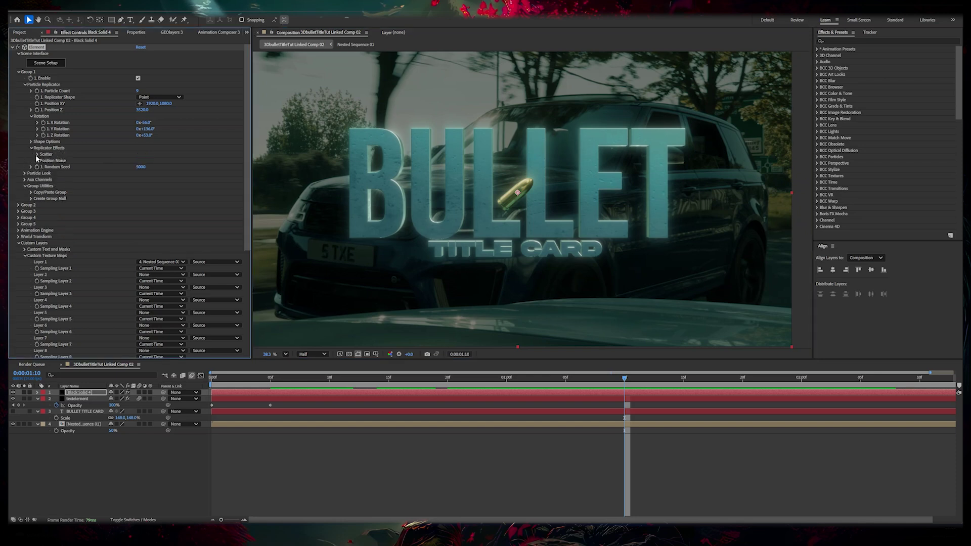
click(36, 155)
drag(231, 180, 242, 179)
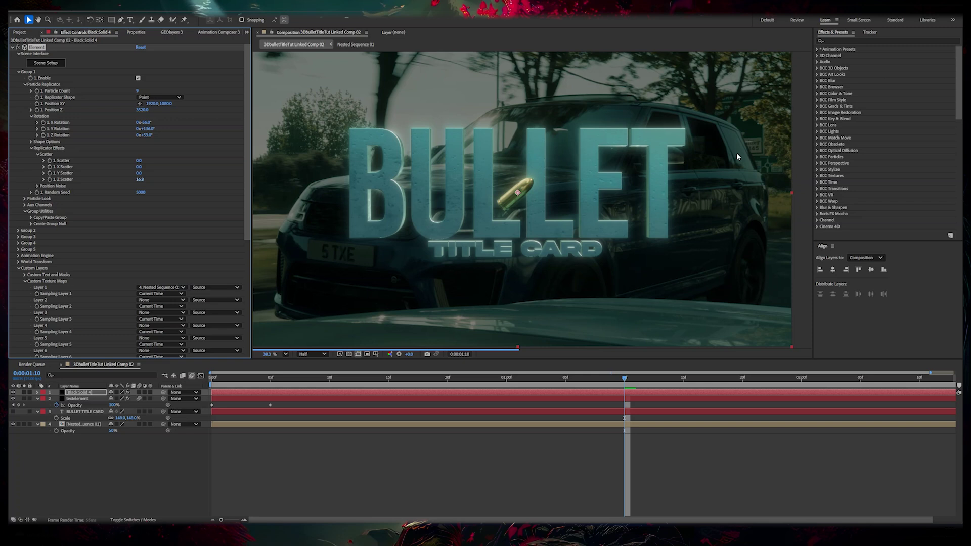
drag(761, 166, 779, 167)
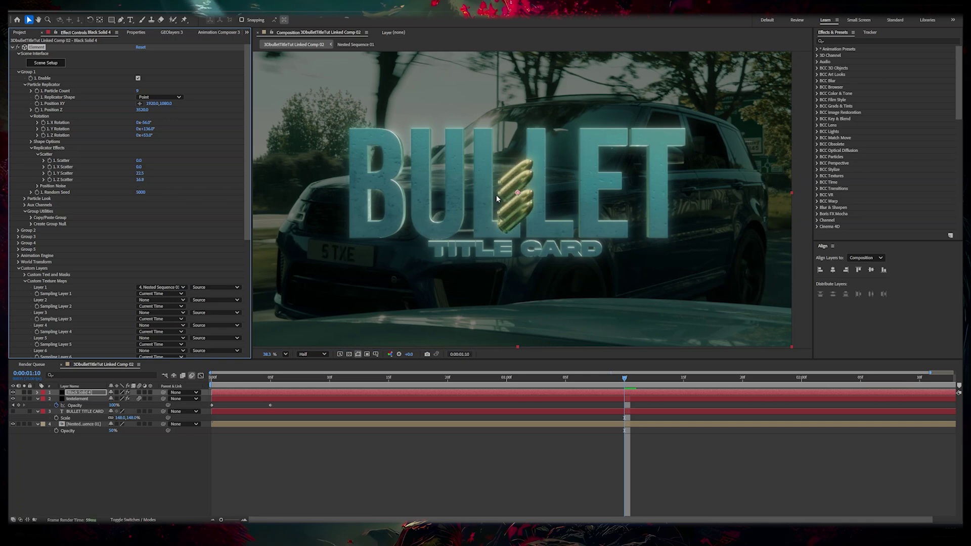
scroll(465, 190, down, 3)
scroll(465, 190, up, 2)
key(v)
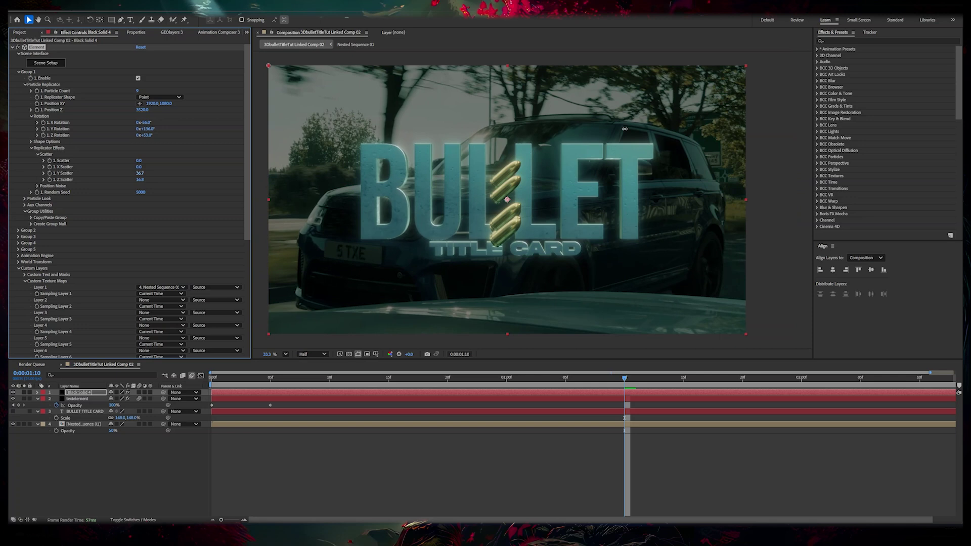
drag(148, 192, 154, 191)
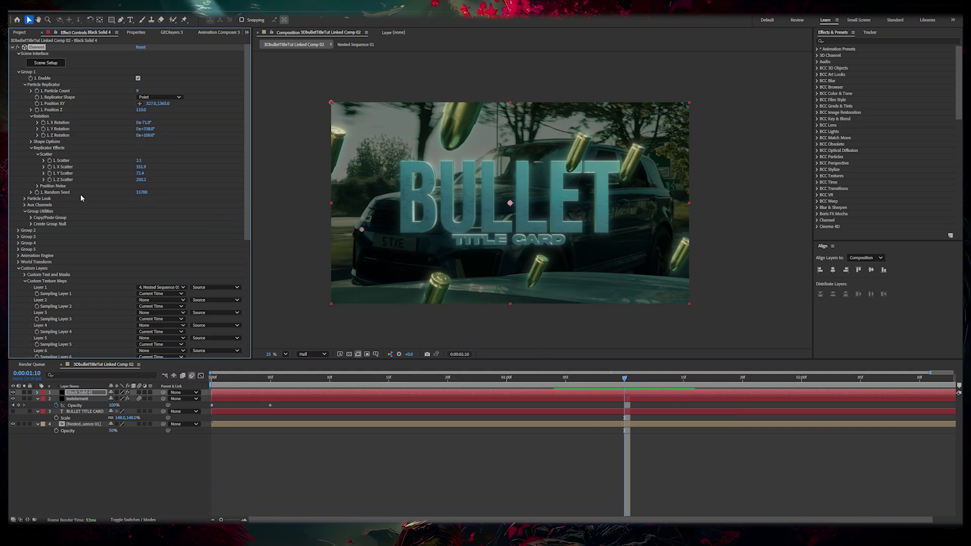
Adjust the bullets' X rotation, set Rotation Random to about -71°, and preview.
drag(146, 122, 186, 94)
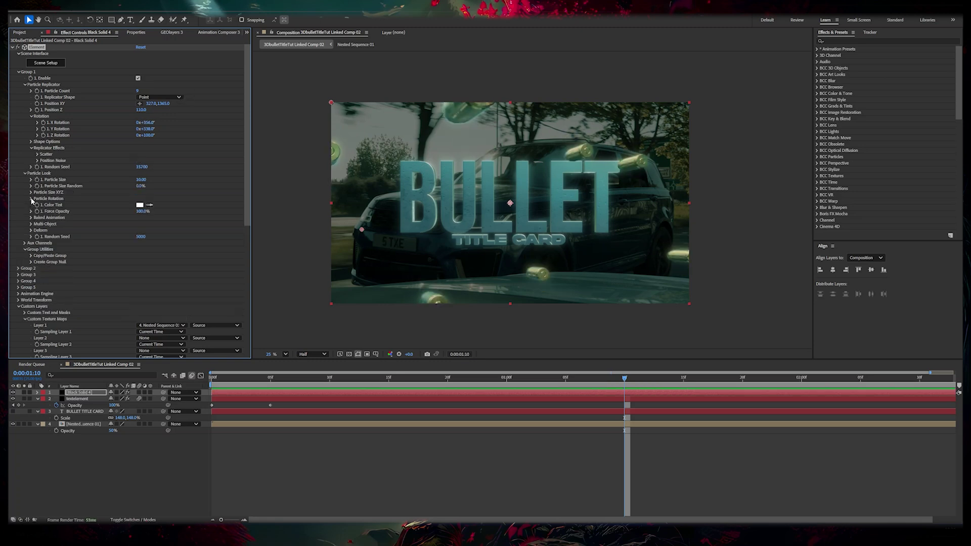
click(31, 198)
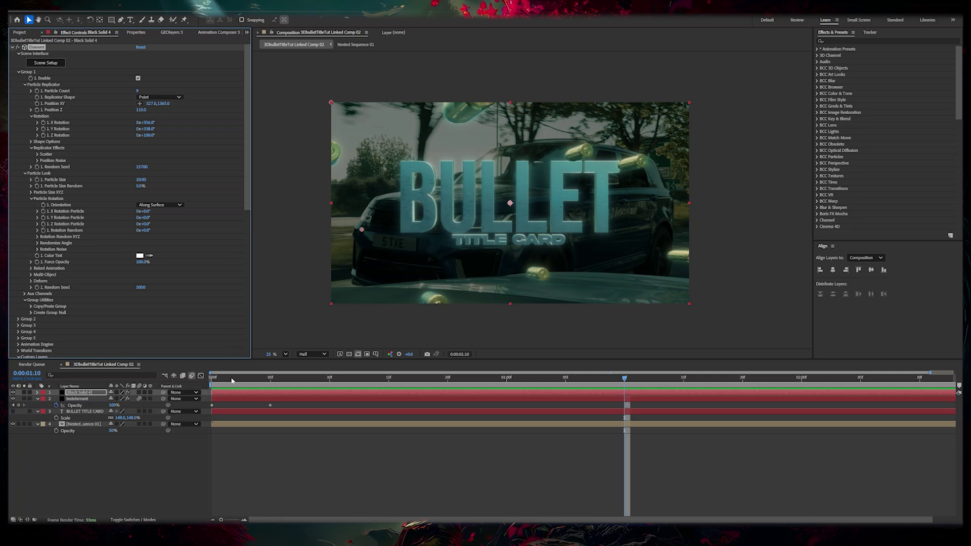
click(204, 378)
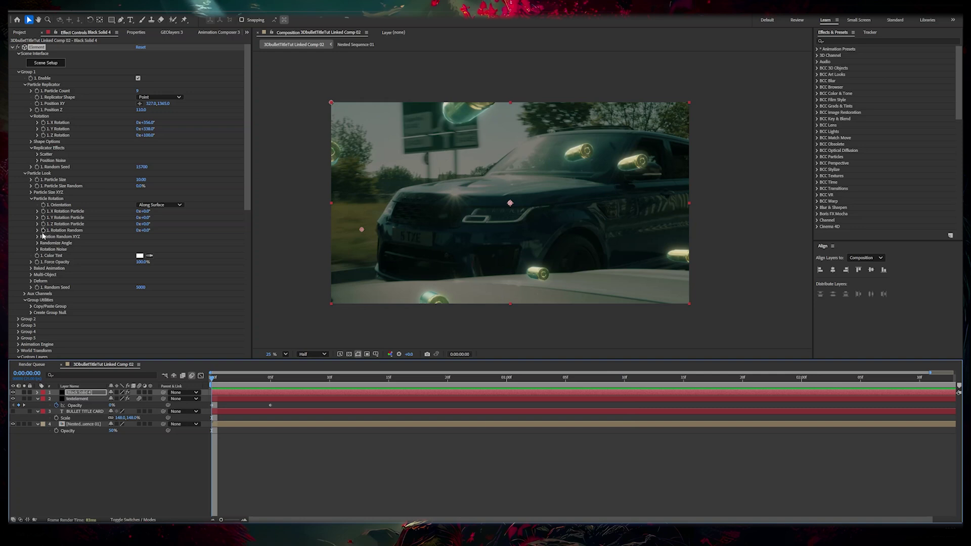
click(54, 220)
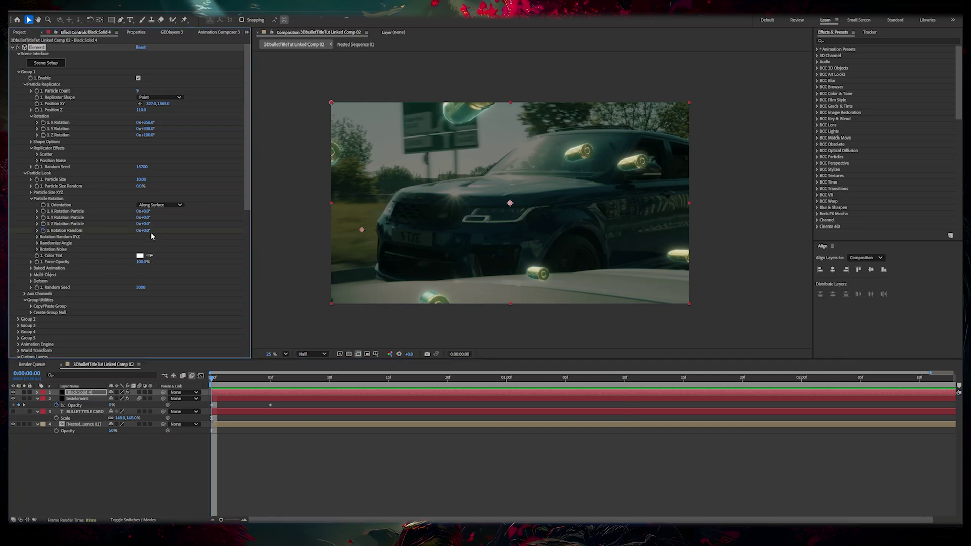
drag(269, 383, 940, 378)
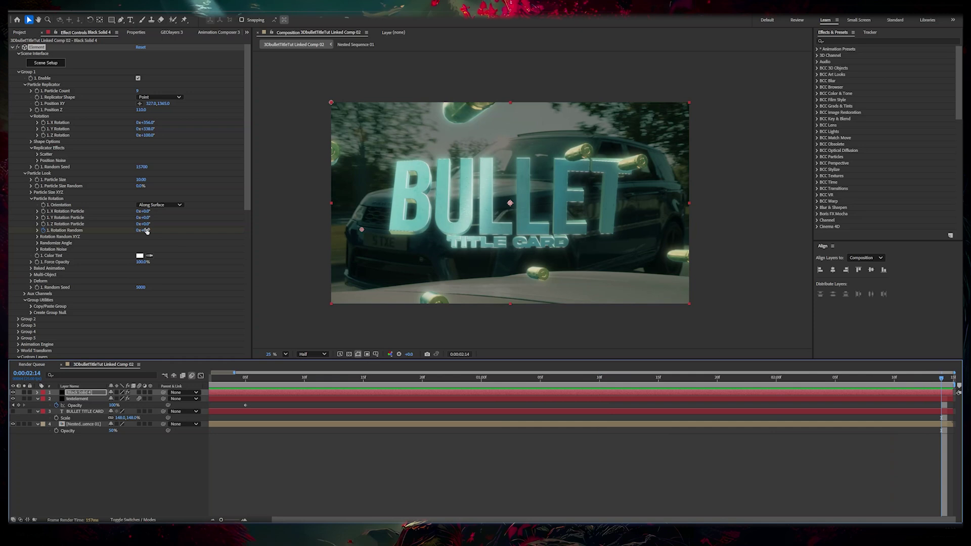
drag(146, 230, 126, 220)
key(space)
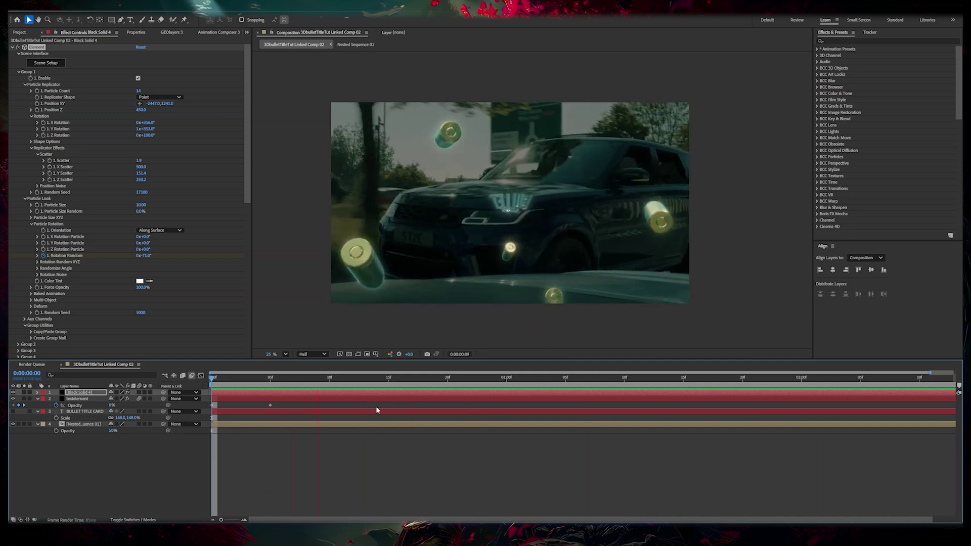
Keyframe Position Z from -510 at 0:00:00:21 up to 450 and preview the fly-in.
drag(247, 378, 545, 345)
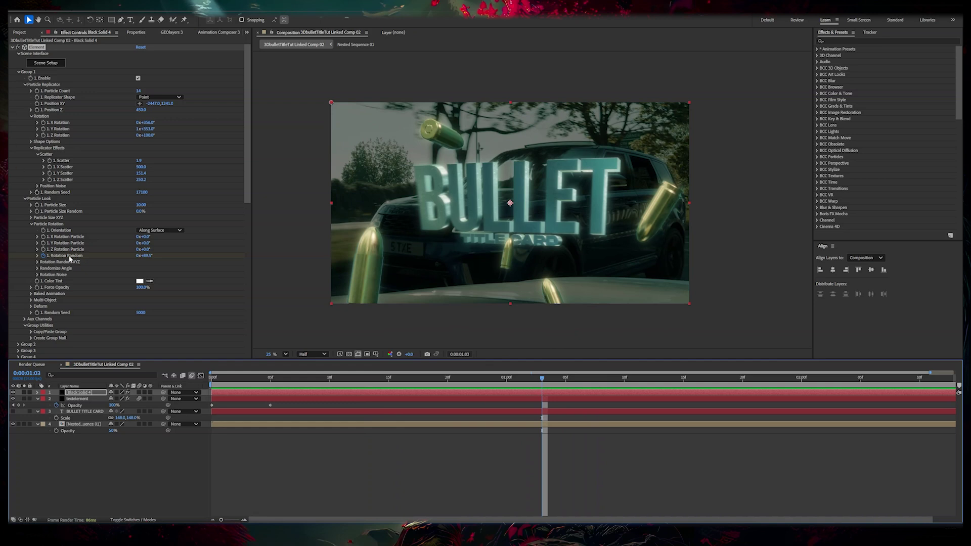
click(38, 110)
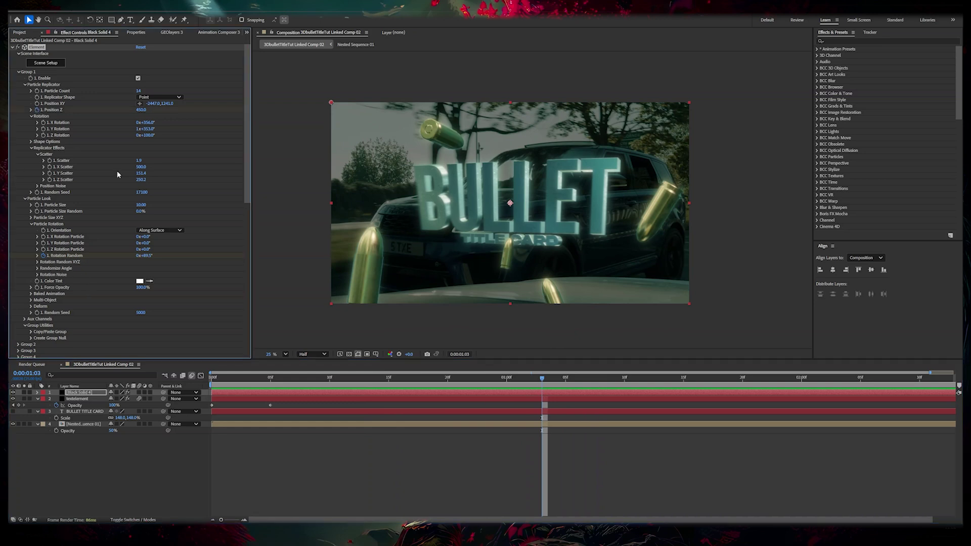
drag(544, 383, 400, 377)
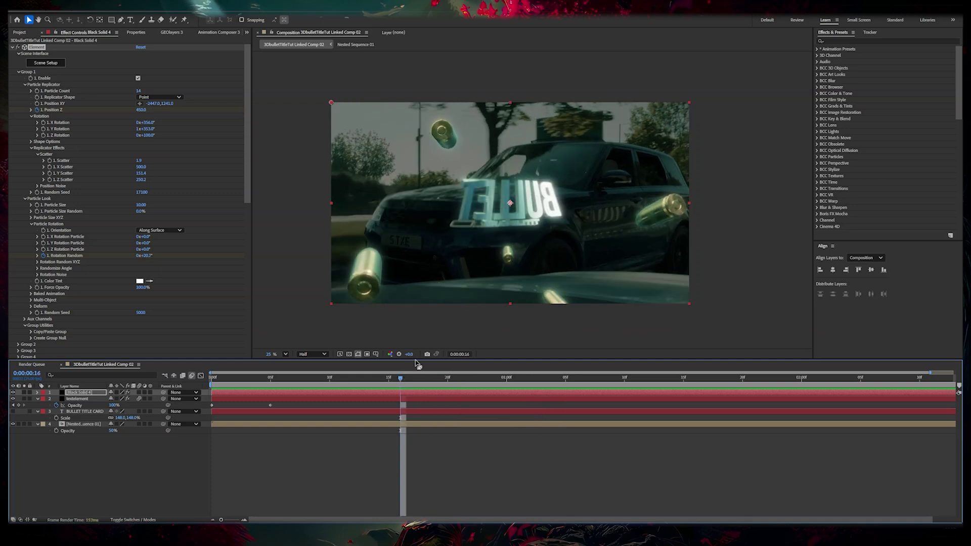
drag(141, 109, 77, 141)
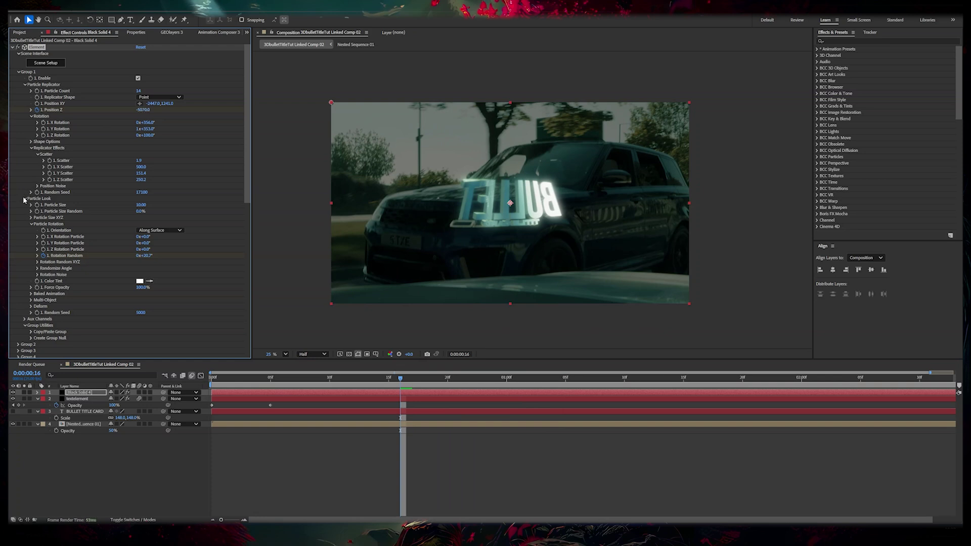
key(space)
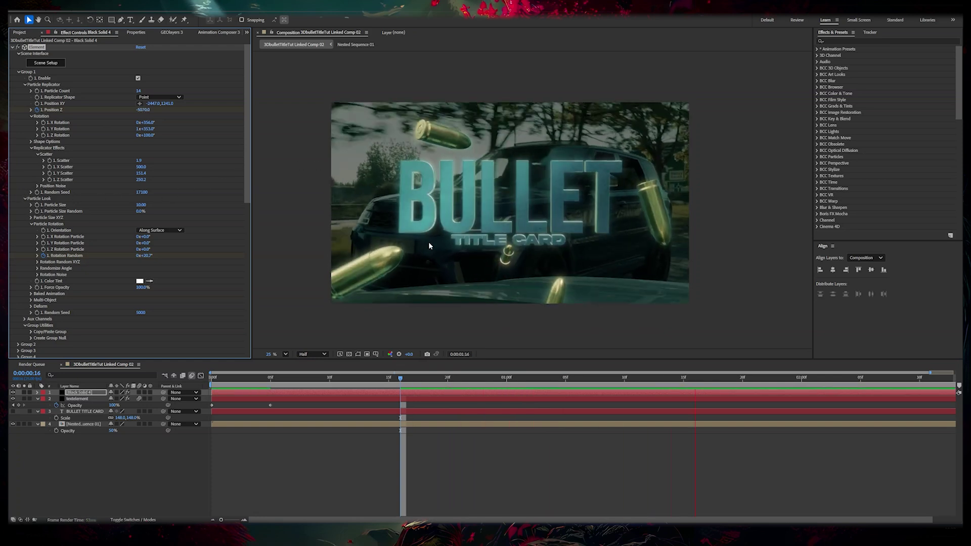
Reveal the layer's keyframes and shift the Position Z keyframe timing.
key(u)
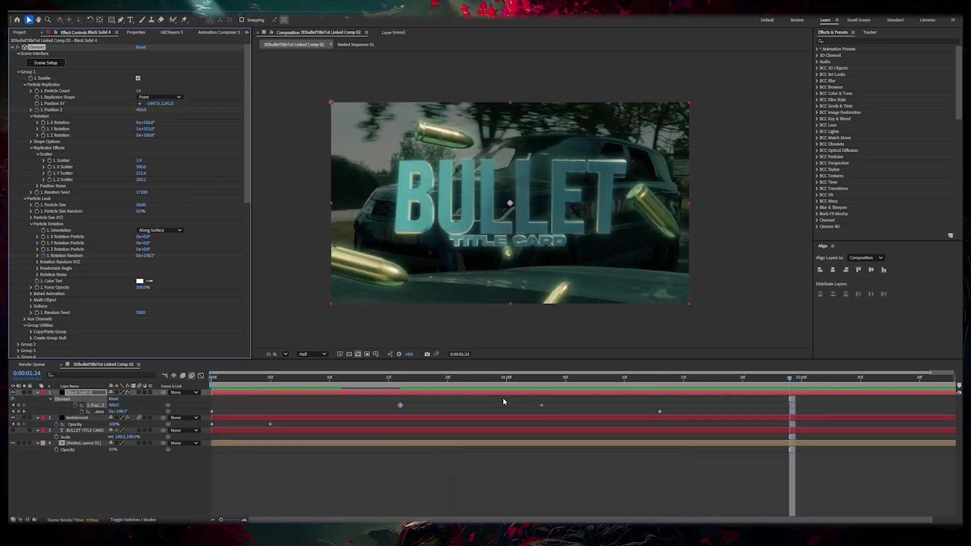
drag(539, 407, 596, 411)
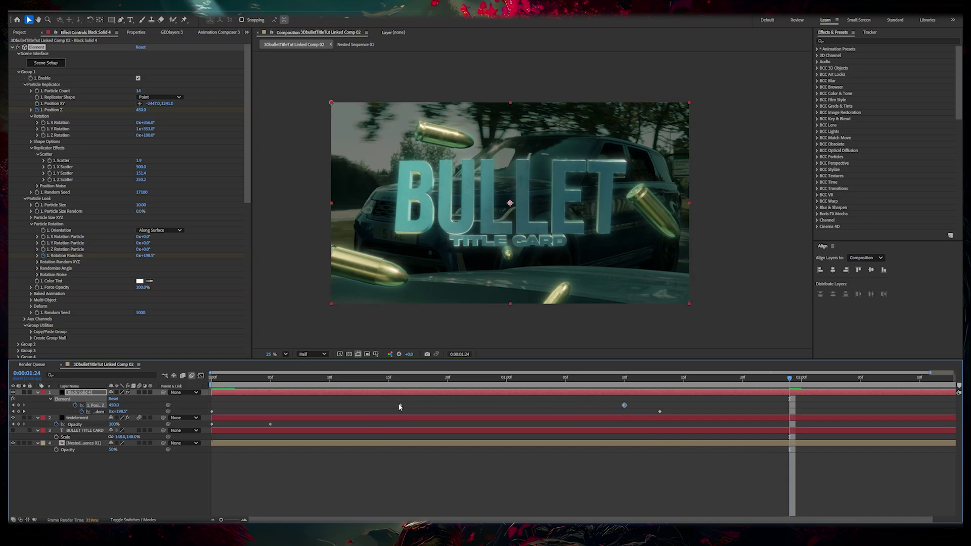
drag(655, 401, 592, 407)
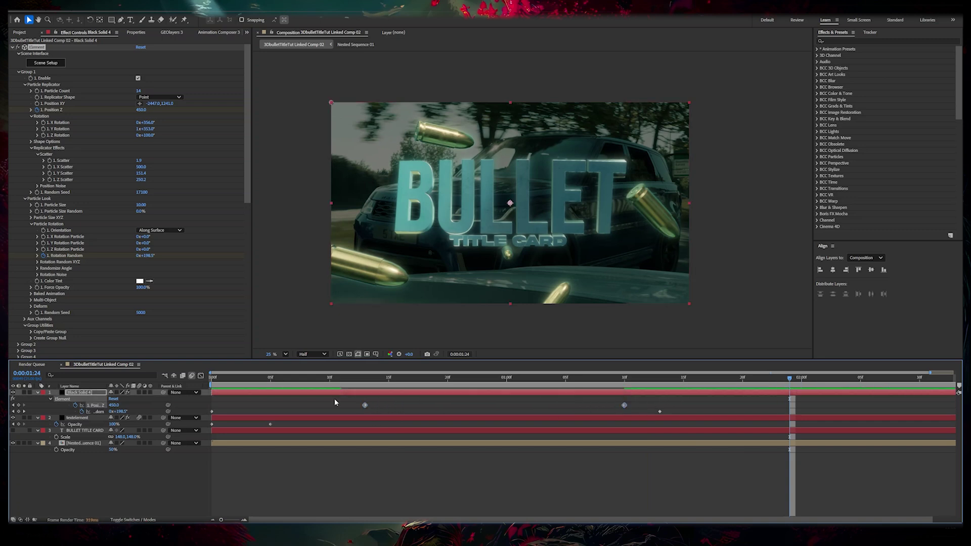
Ease into the final Position Z keyframe in the Graph Editor and delete the extra keyframe.
click(201, 375)
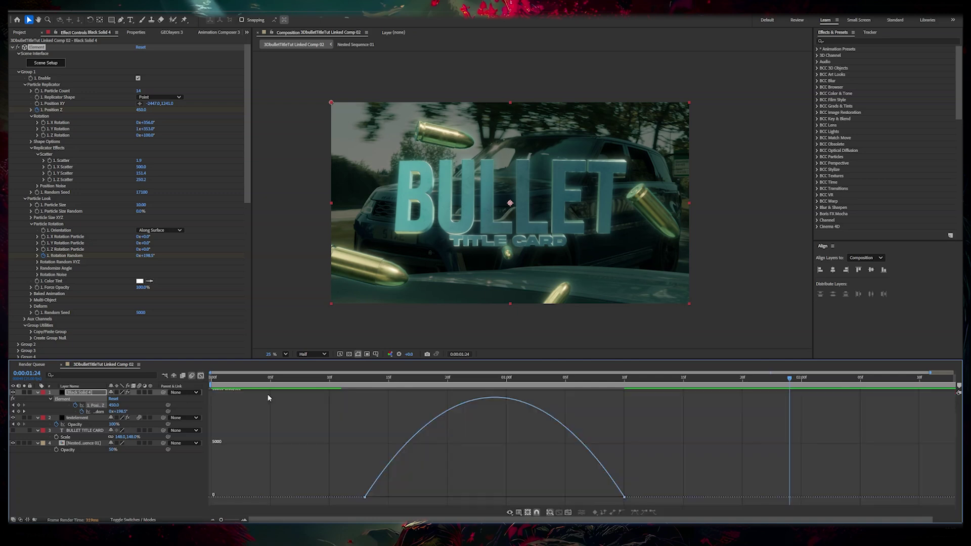
drag(587, 501, 505, 498)
key(shift+F3)
click(366, 379)
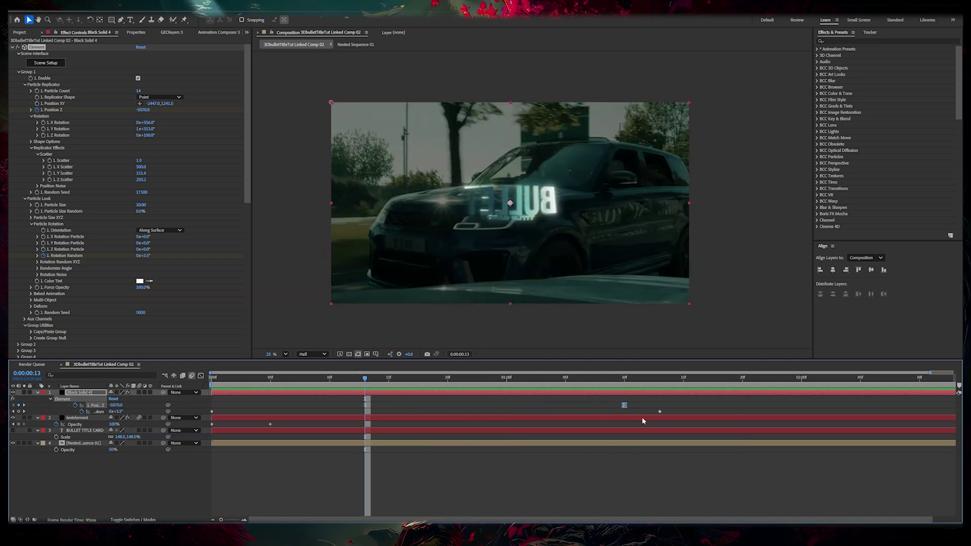
click(625, 405)
key(Delete)
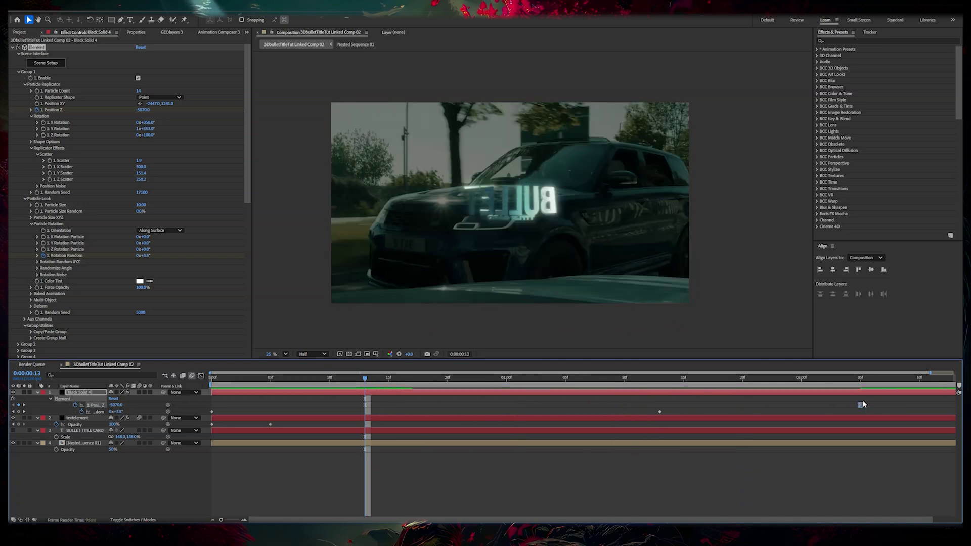
Move the final Position Z keyframe later in time, near the end of the reveal.
click(448, 378)
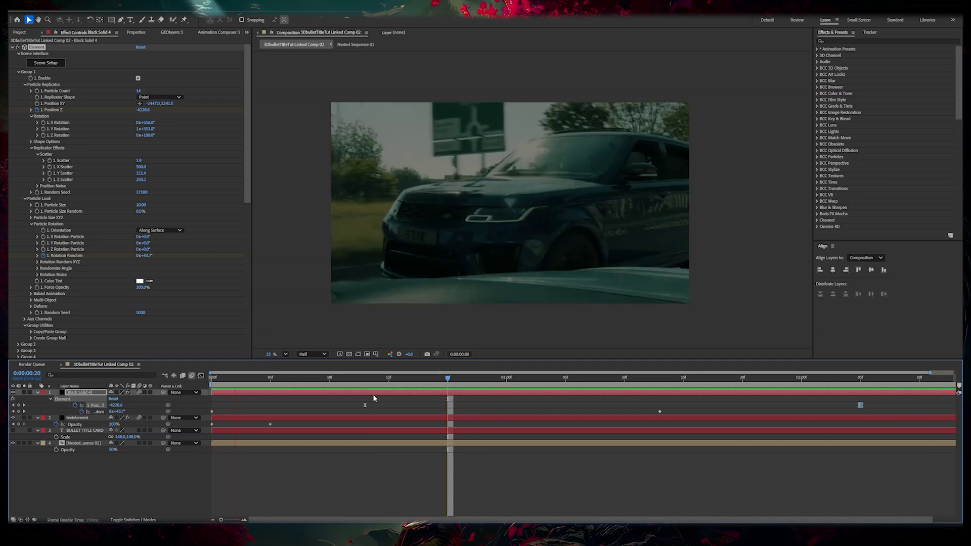
click(507, 374)
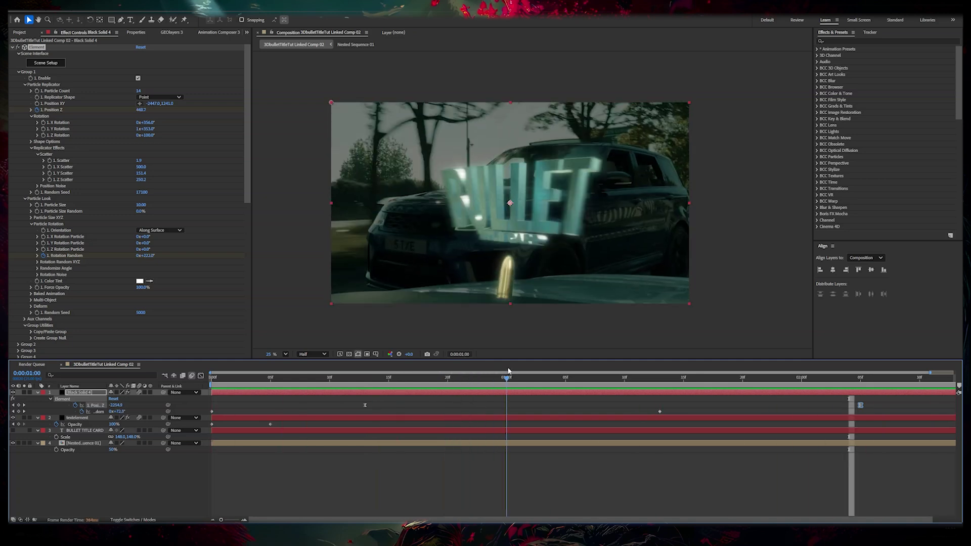
drag(508, 371, 723, 359)
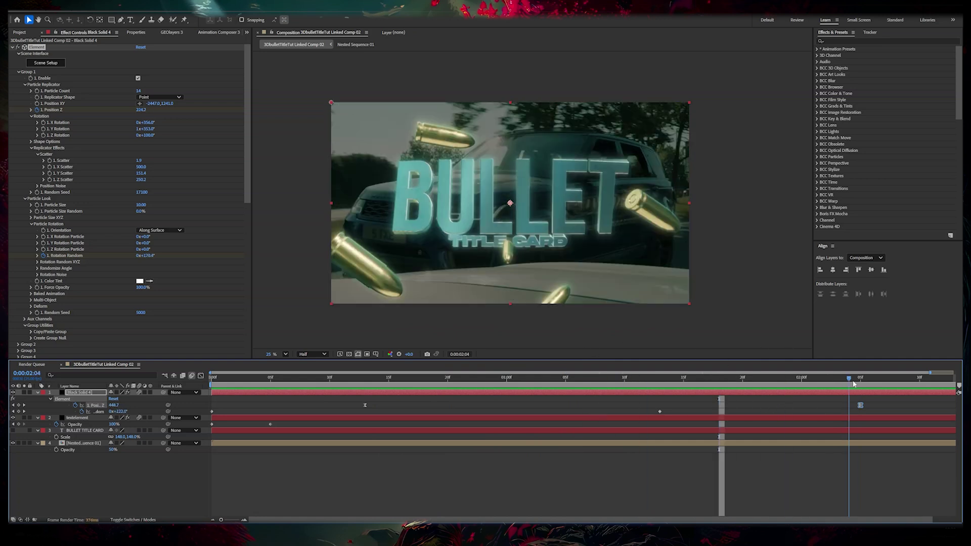
key(k)
drag(860, 407, 922, 400)
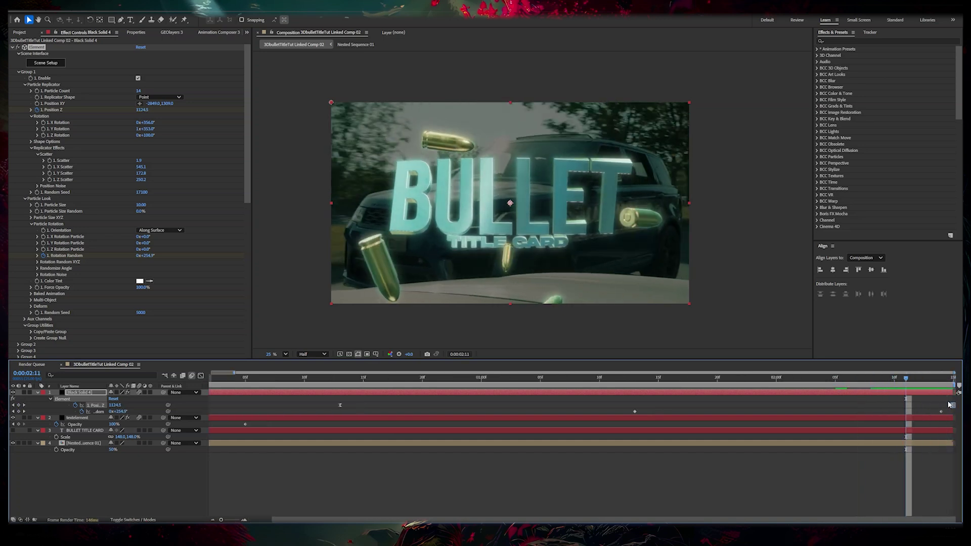
key(Home)
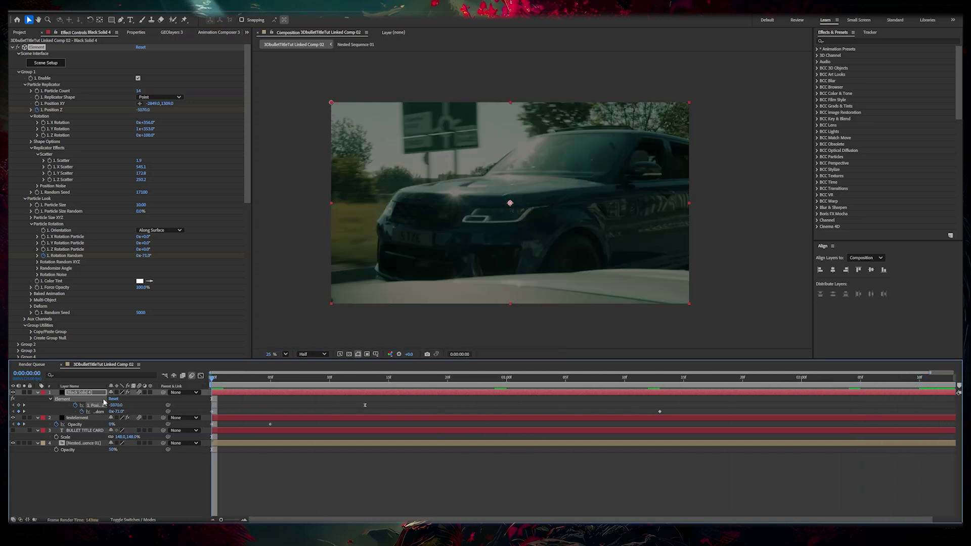
key(space)
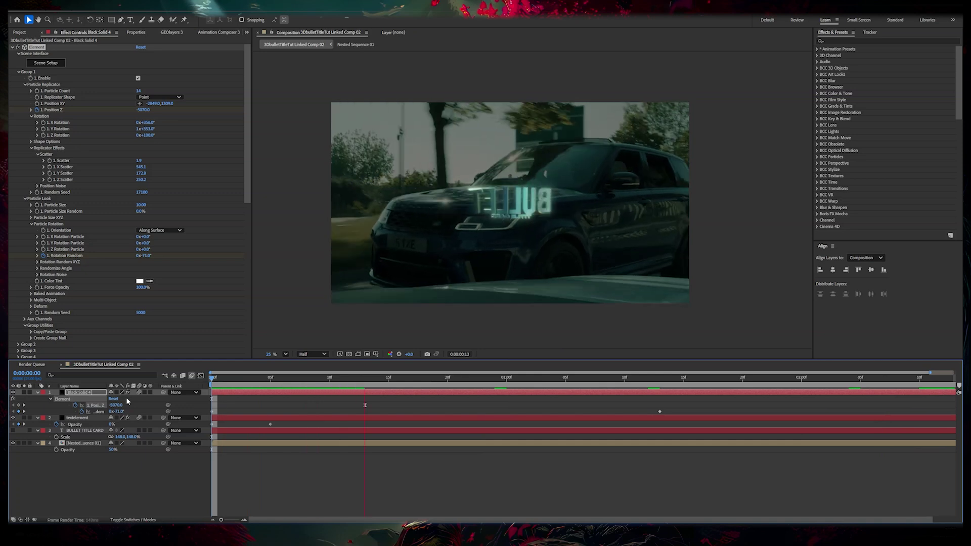